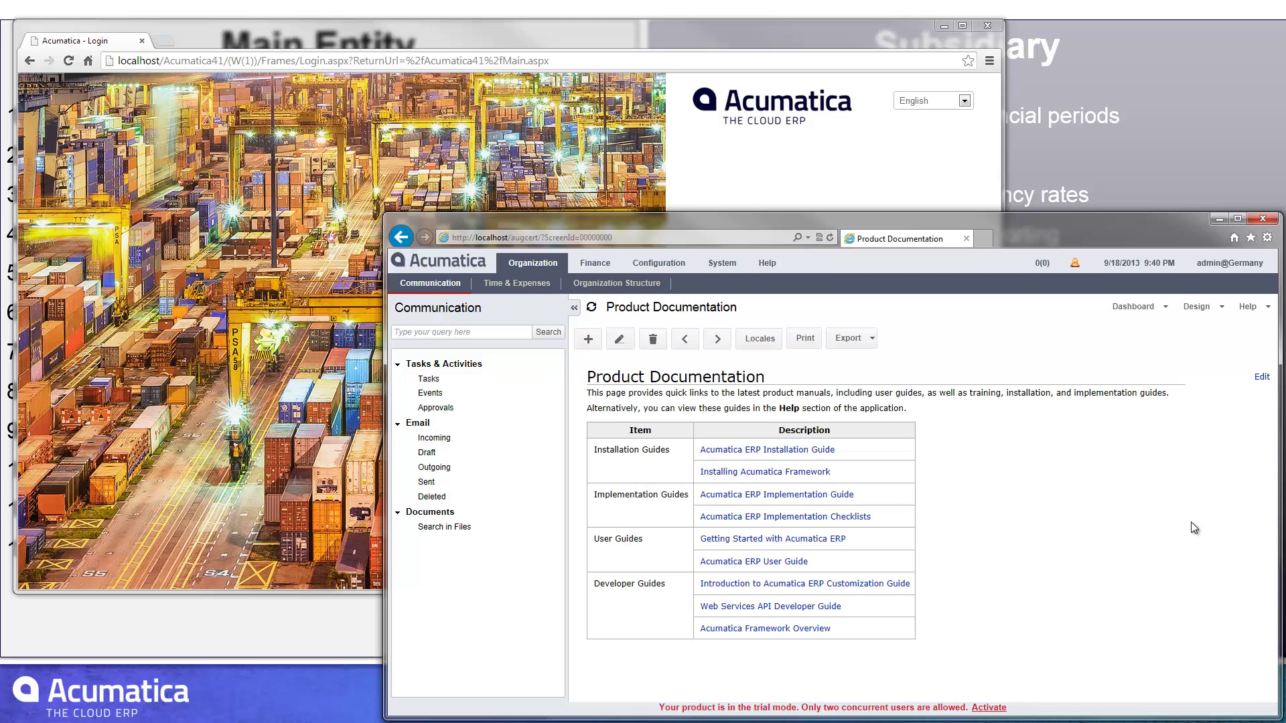
- Confirm Branch Accounting, Multicurrency Accounting and Subaccounts are enabled, then switch to Finance
left_click(660, 268)
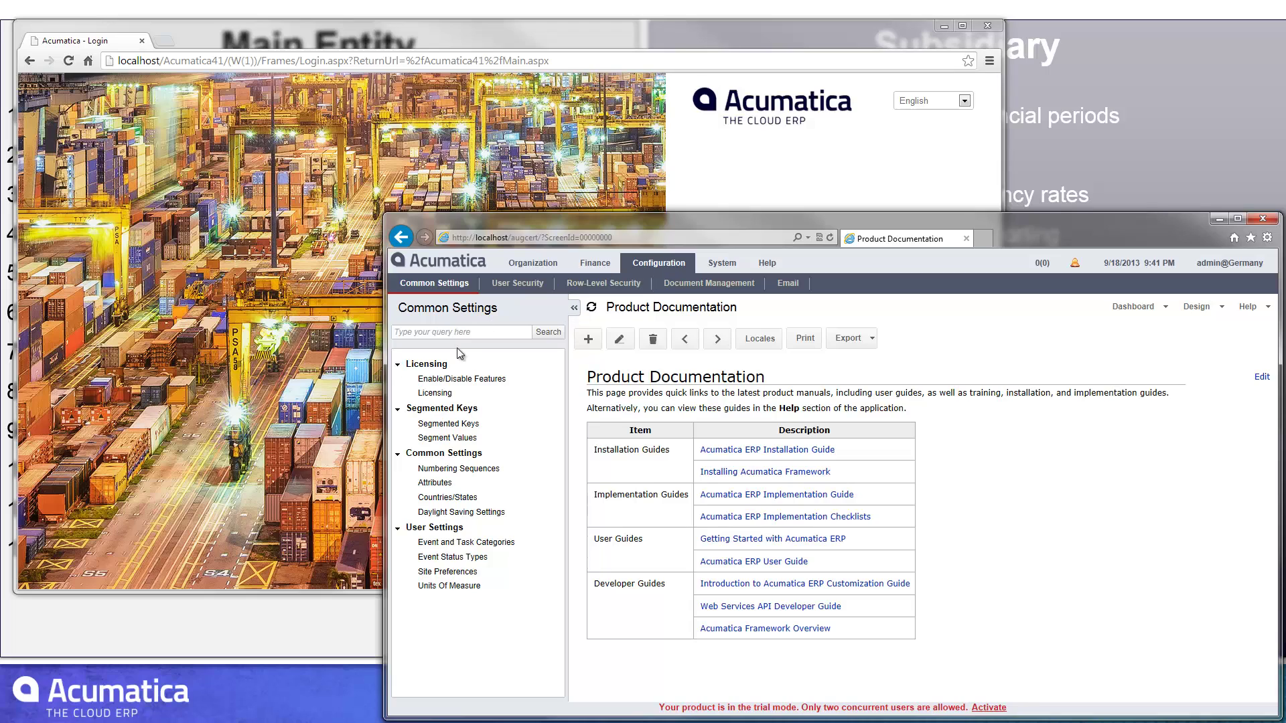
left_click(457, 379)
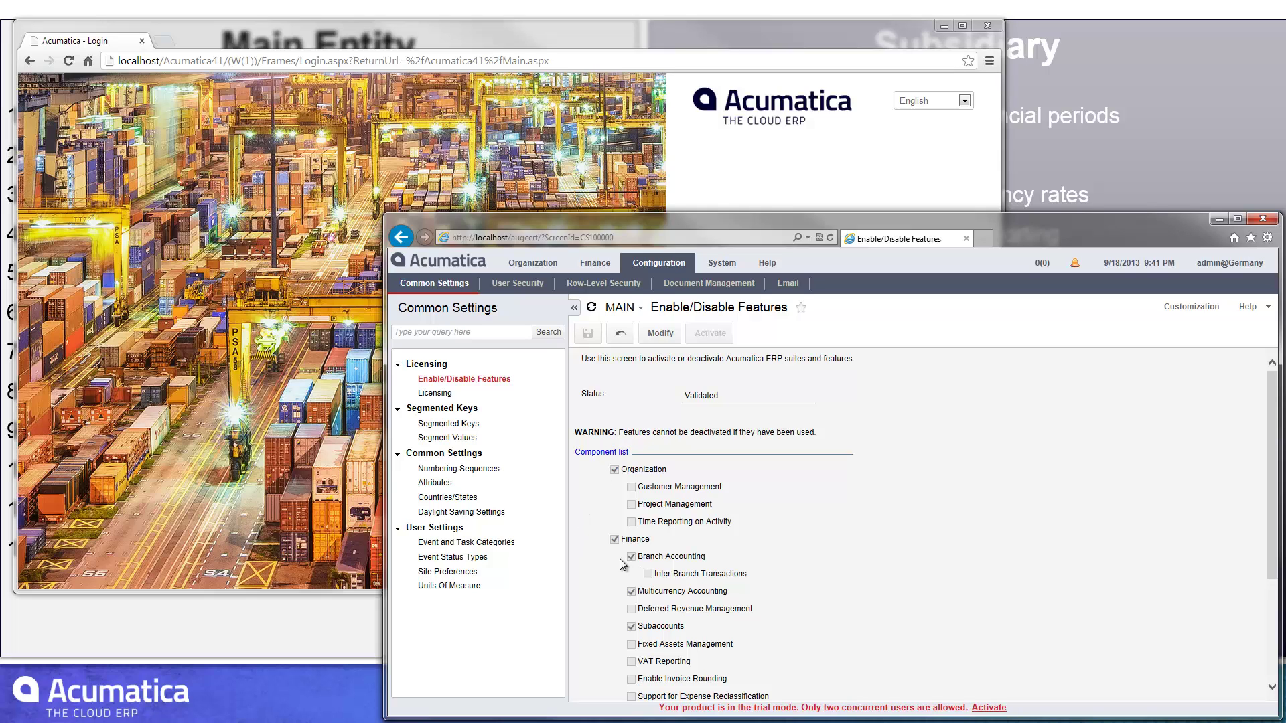
scroll(620, 559, "down", 1)
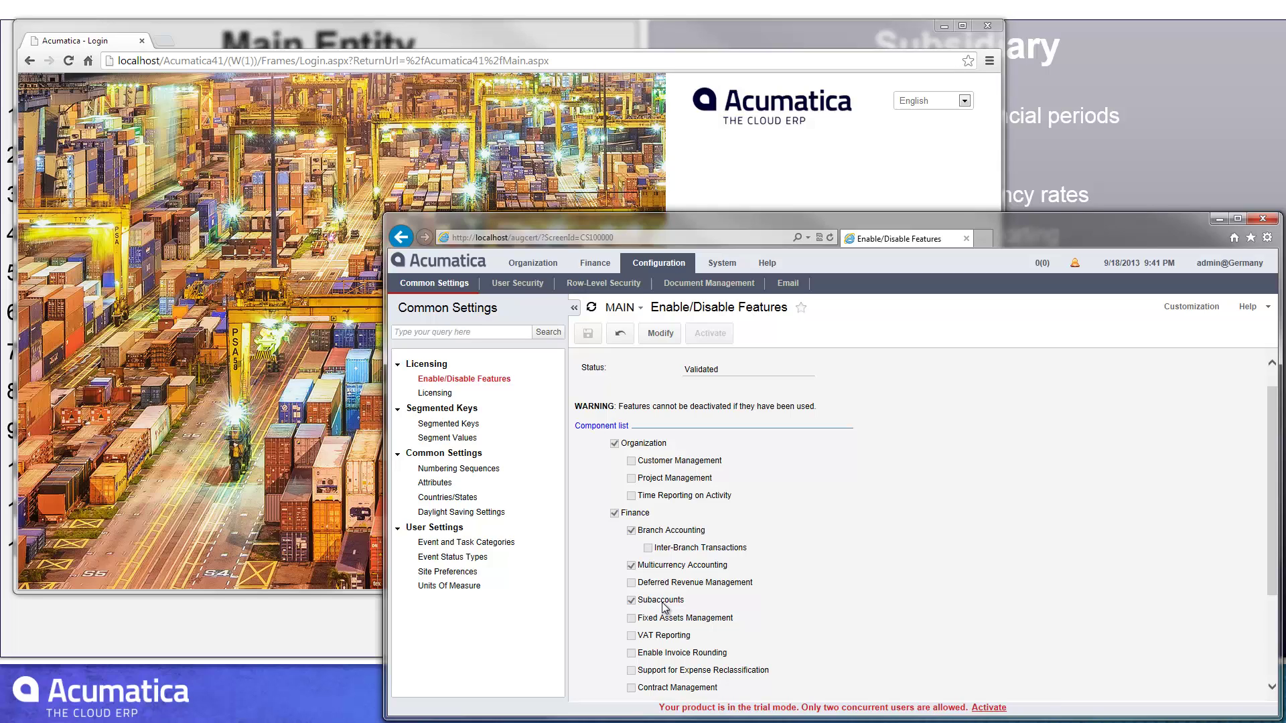
scroll(665, 607, "up", 1)
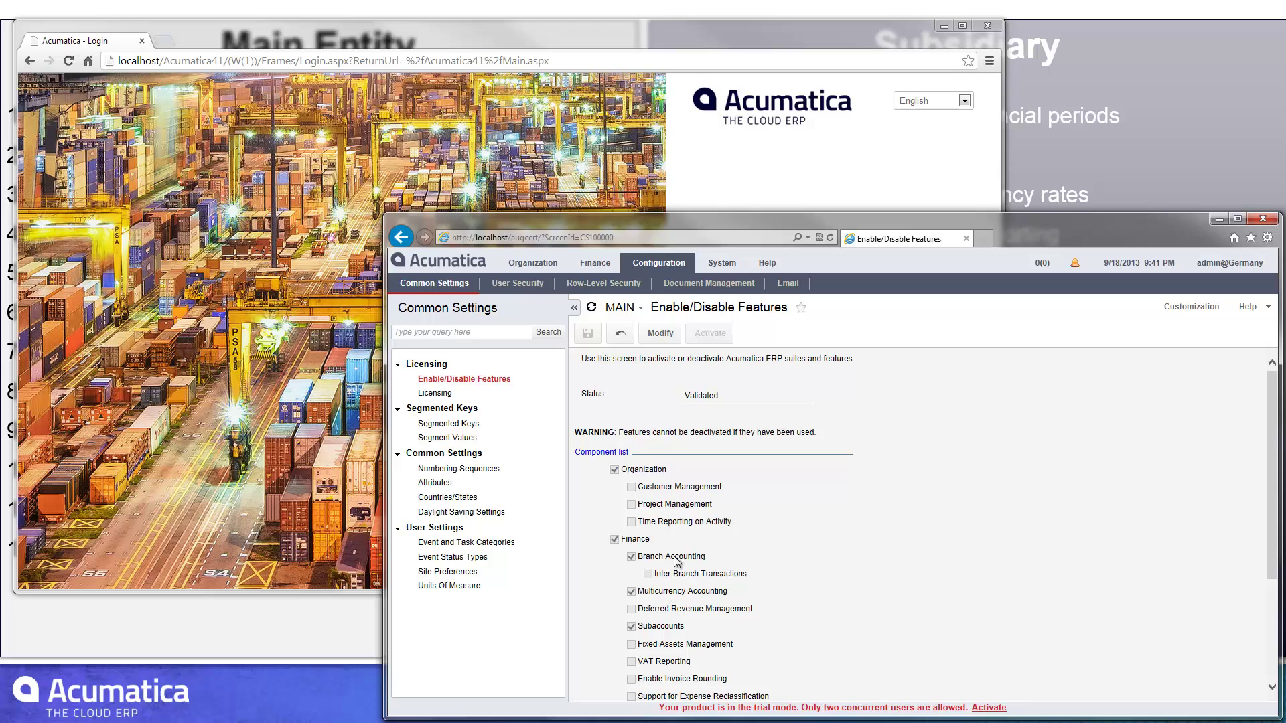
left_click(598, 264)
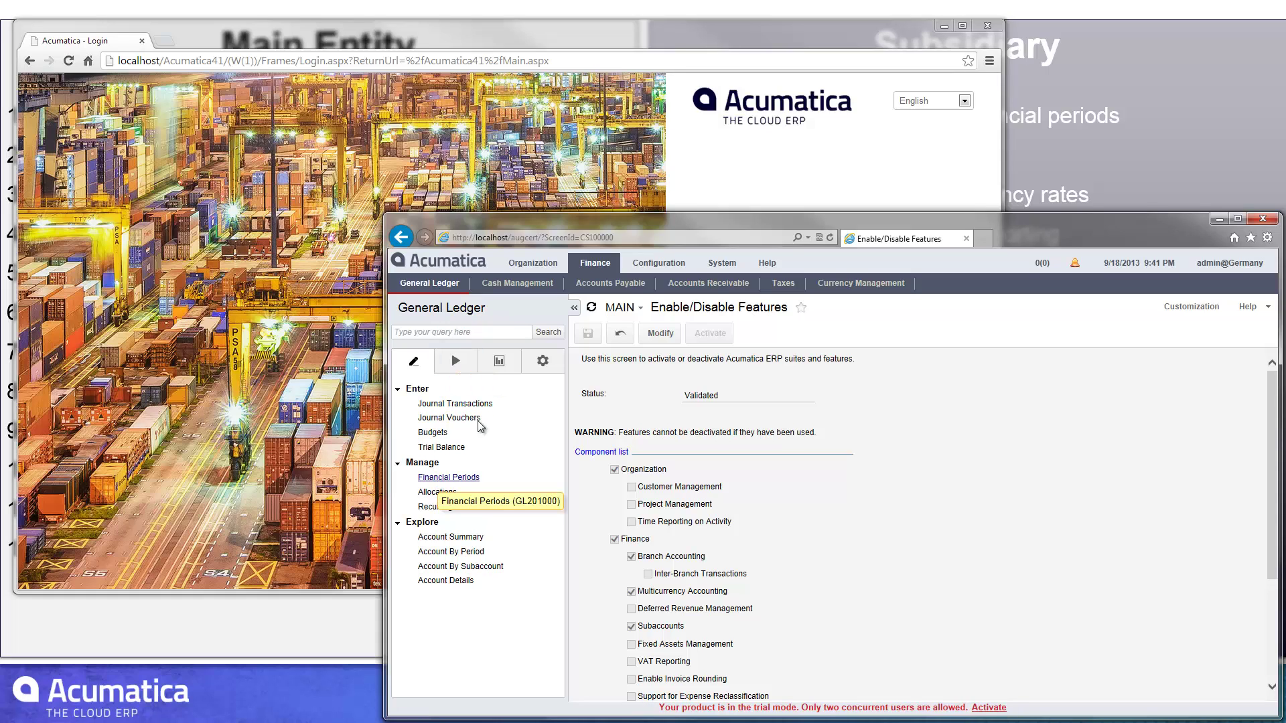
- Review the 13 periods of the 2013 financial year, then view the Chart Of Accounts
left_click(544, 365)
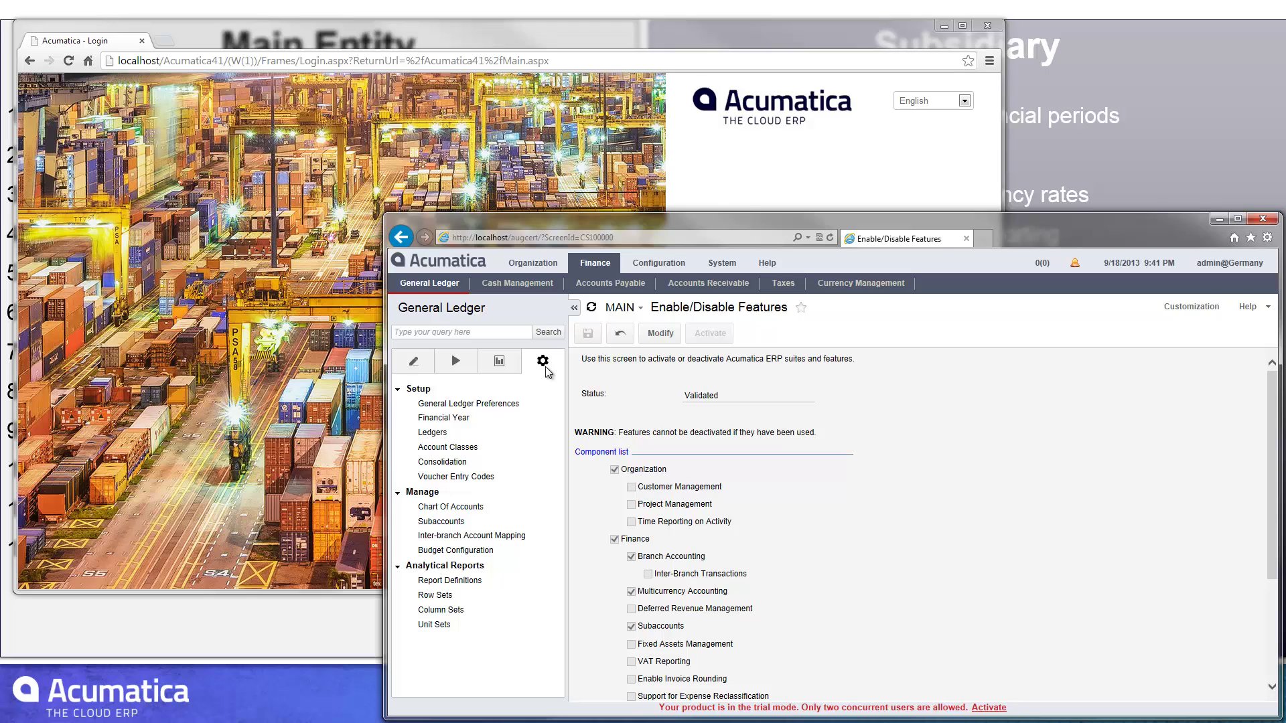
left_click(460, 419)
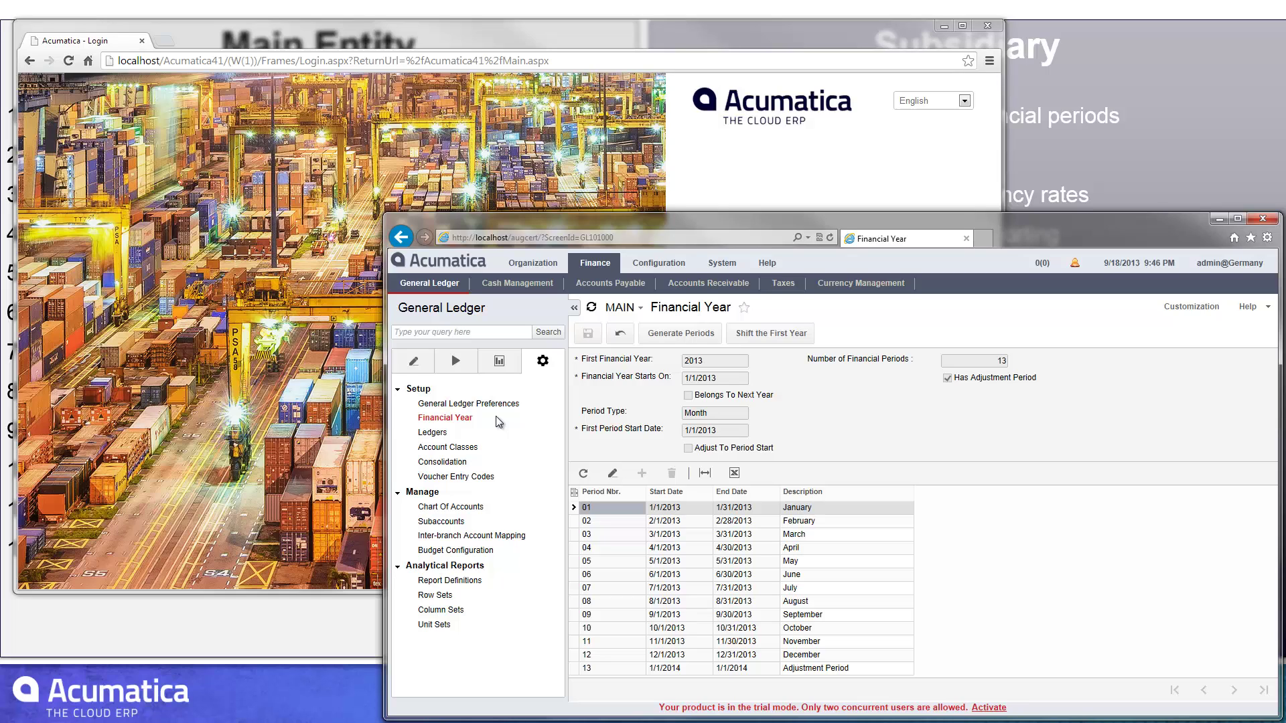
left_click(463, 510)
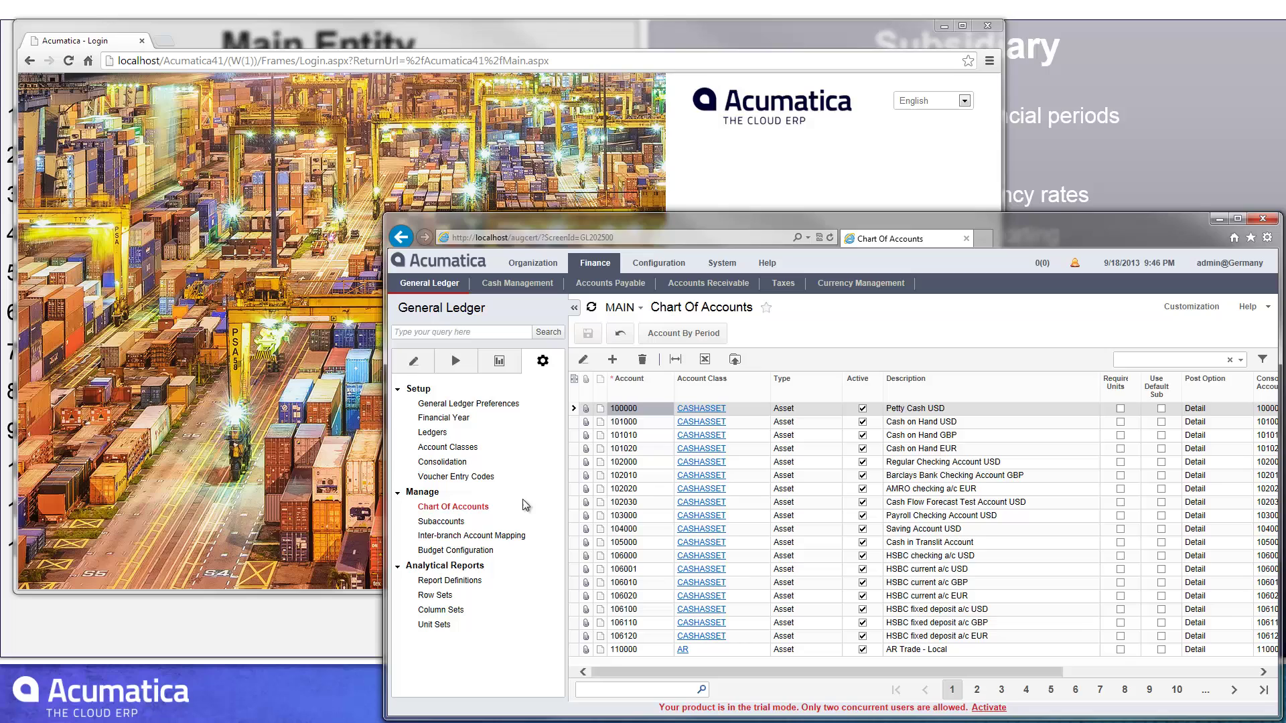
- Check the company and user menu in the top bar
left_click(1214, 265)
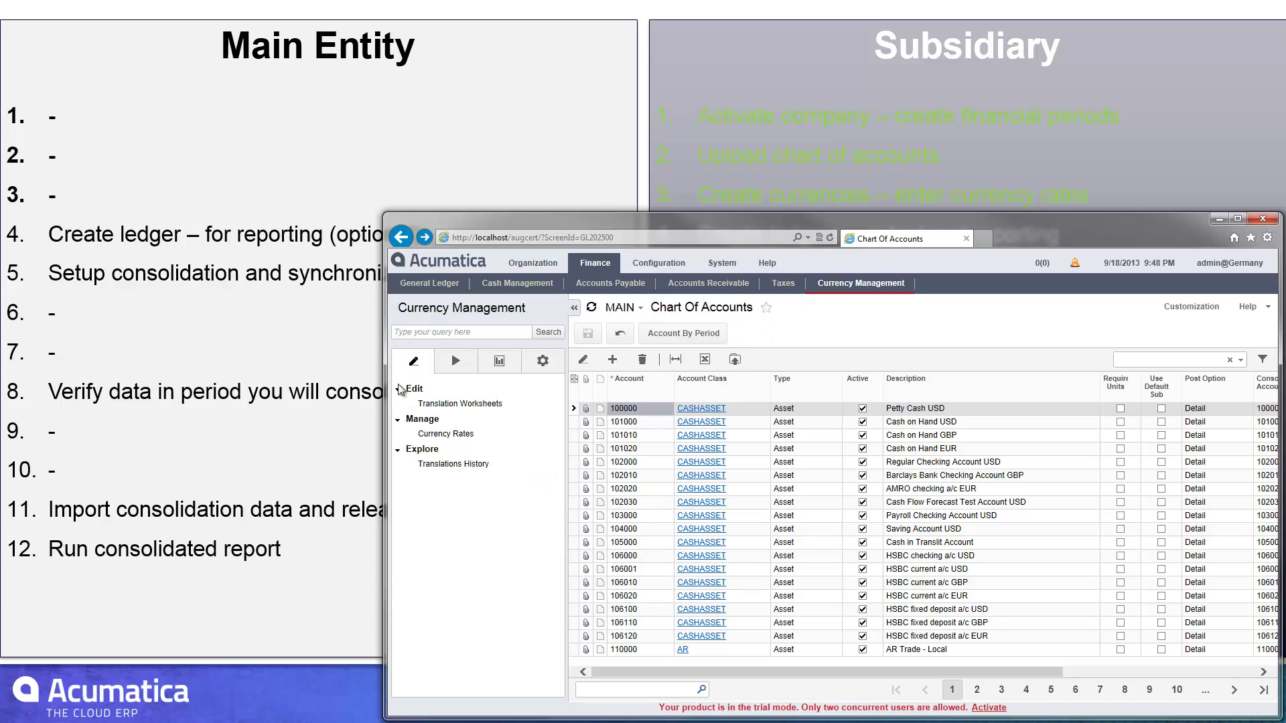
- Load the USD (US Dollars) currency record to view its gain and loss accounts
left_click(539, 367)
left_click(438, 434)
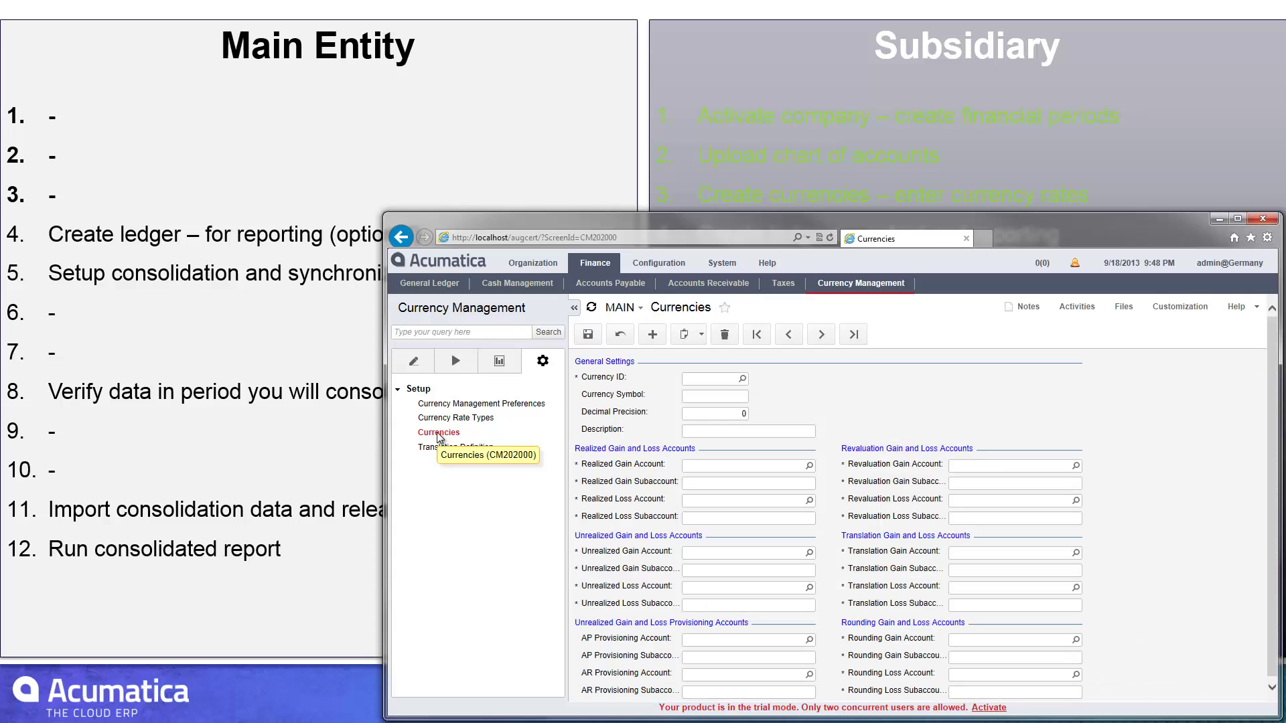
left_click(742, 379)
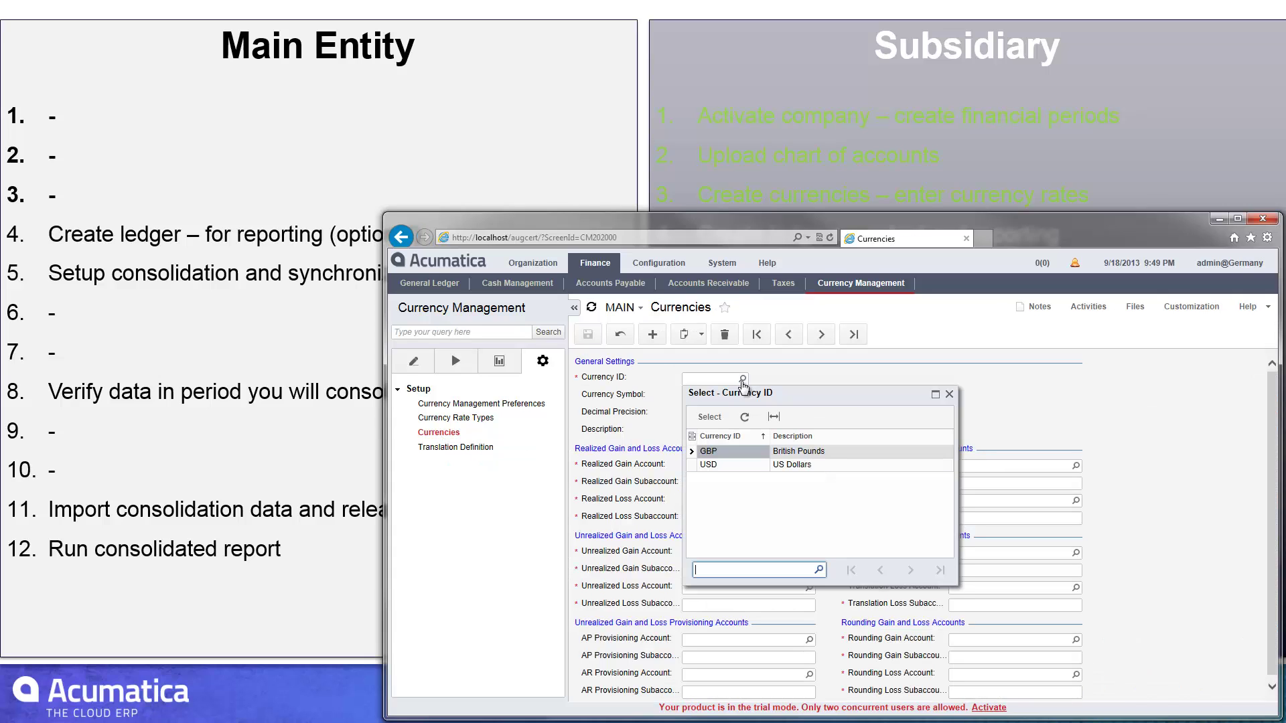
double_click(719, 468)
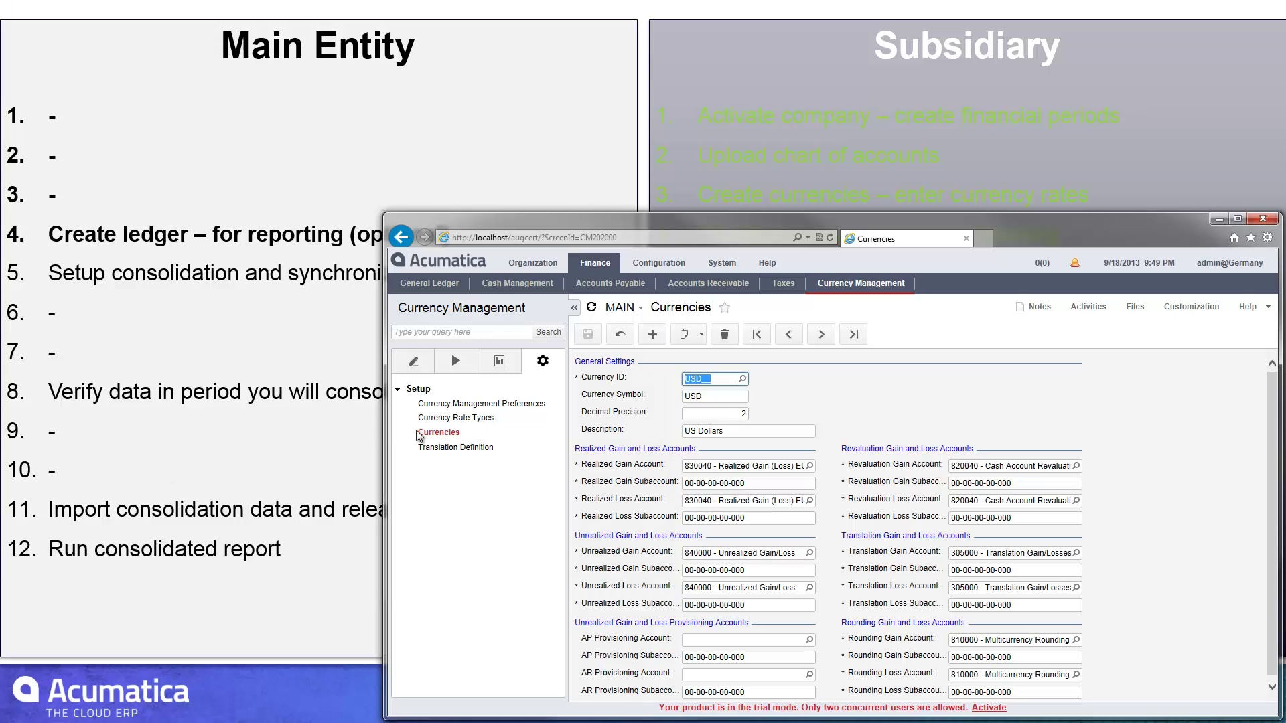
- View the Ledgers list with the ACTUAL EUR and TRANSUSD USD ledgers
left_click(433, 283)
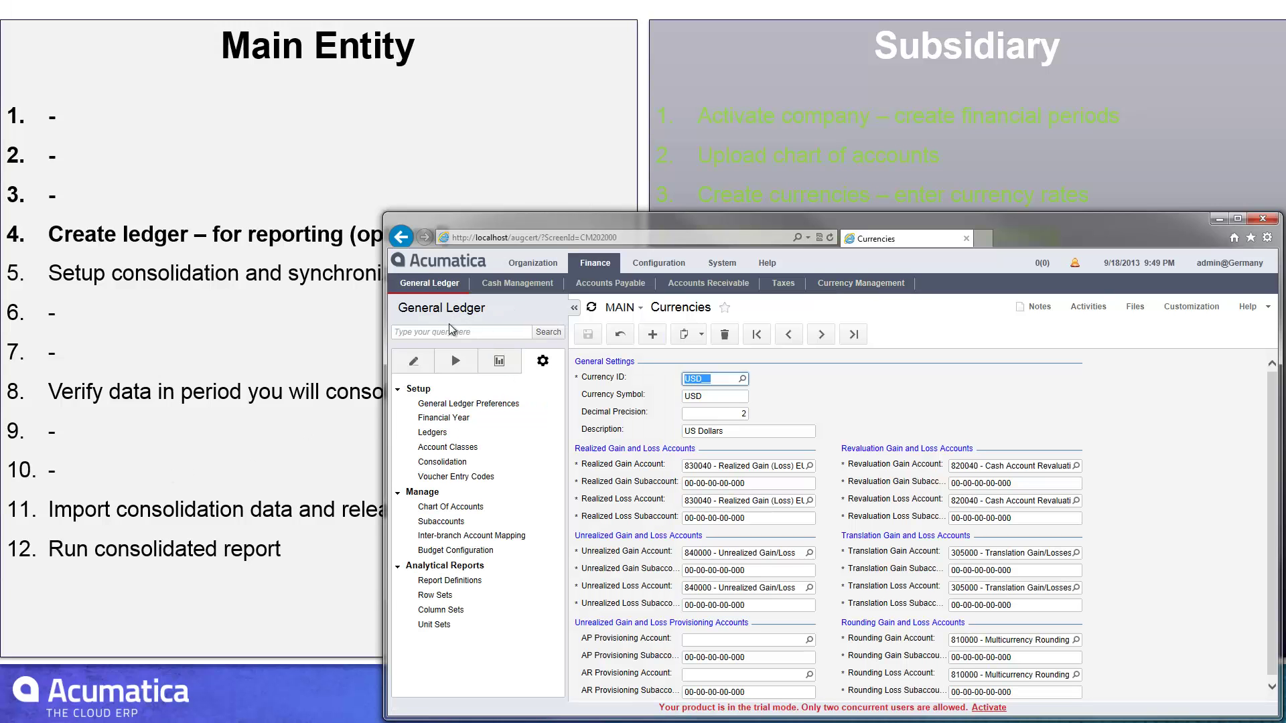
left_click(432, 432)
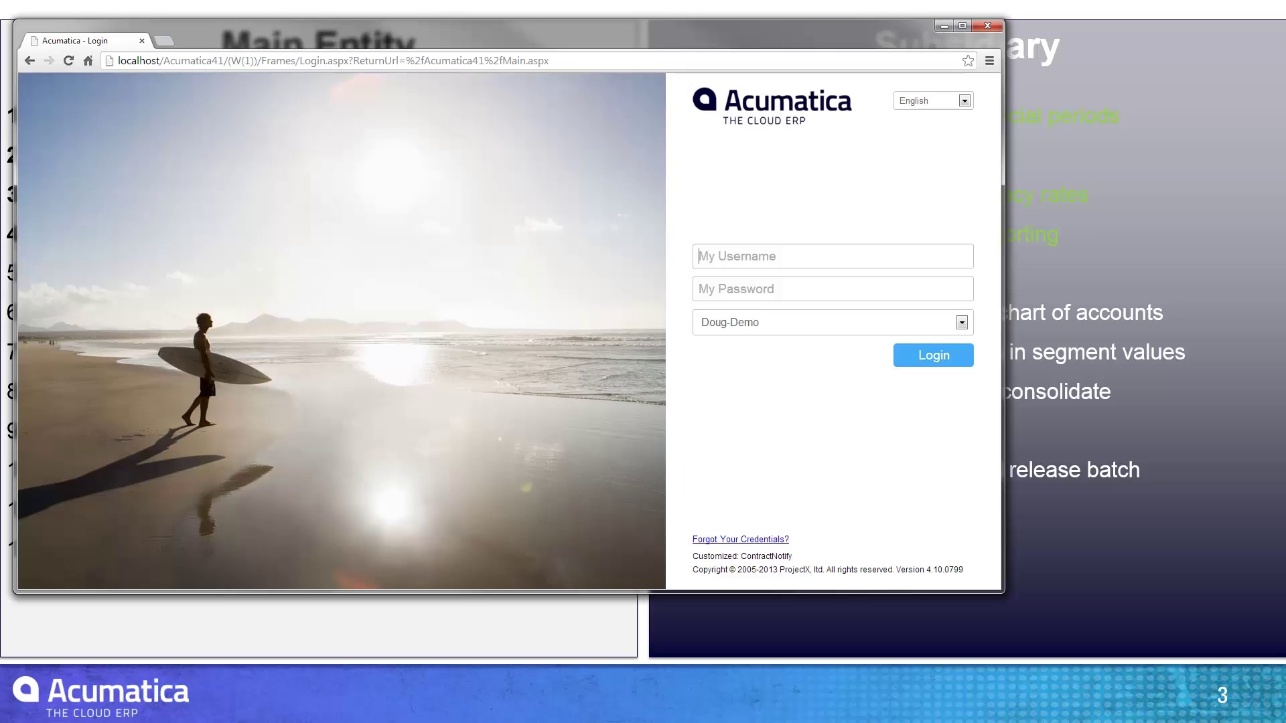
- Sign in to the main entity's company with the user's username and password
type("admin")
key("Tab")
type("123")
key("Return")
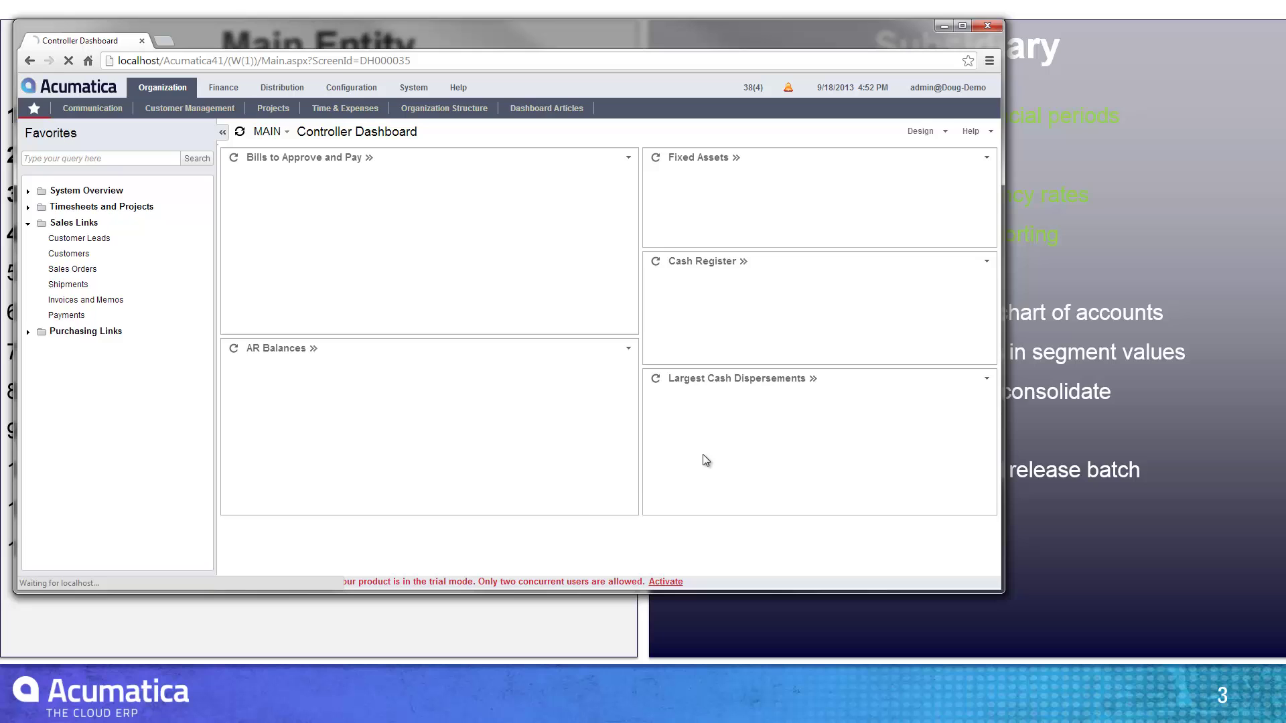
- Select the GERMANY USD reporting ledger in the main entity's Ledgers list
left_click(218, 88)
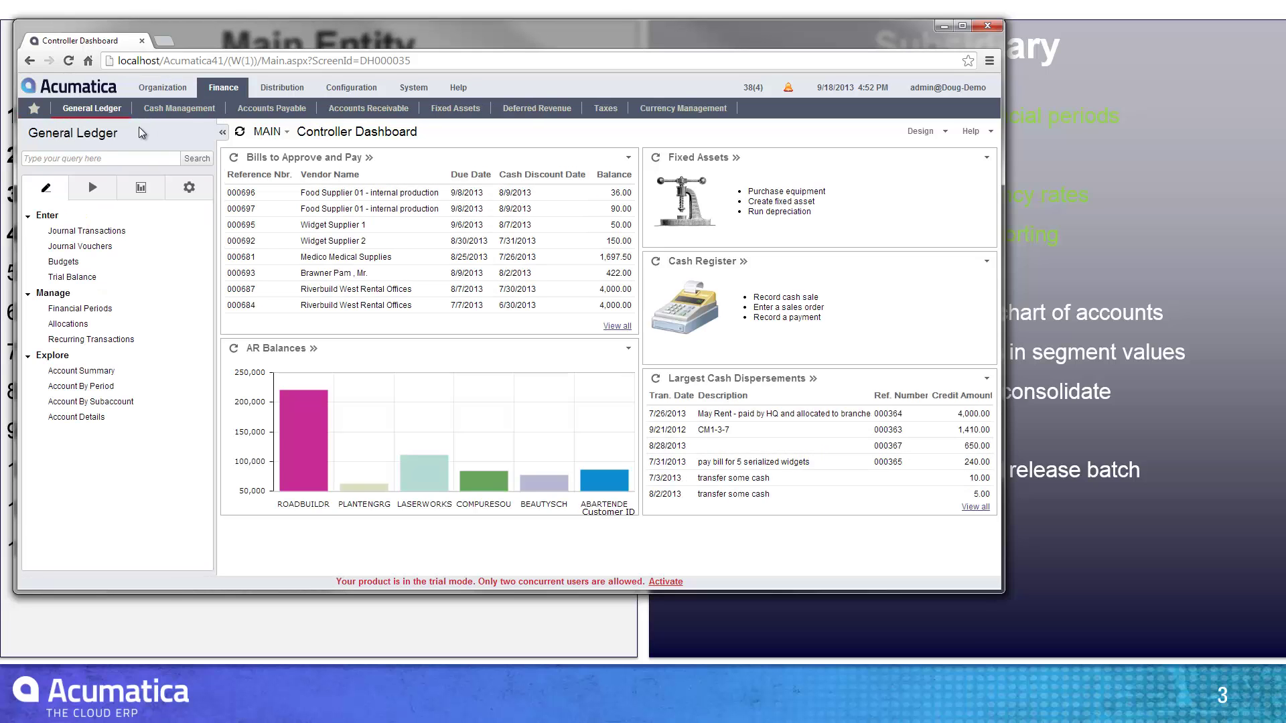
left_click(188, 188)
left_click(64, 262)
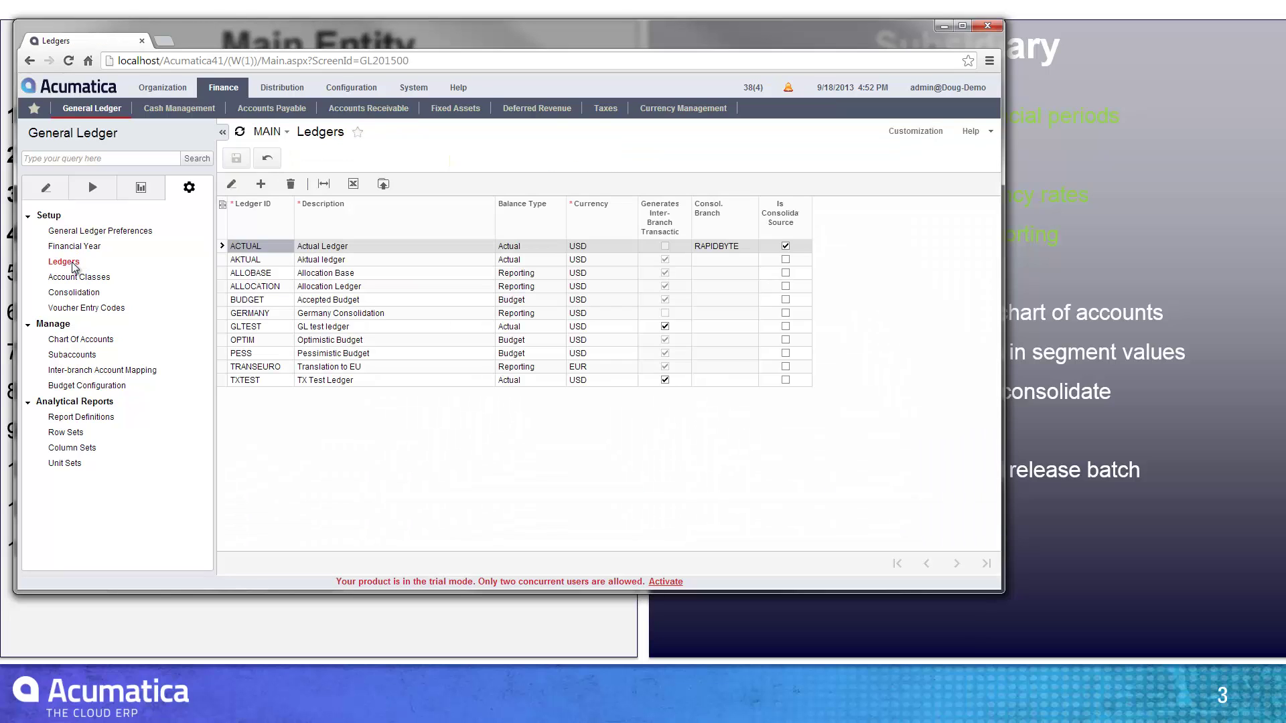
left_click(262, 314)
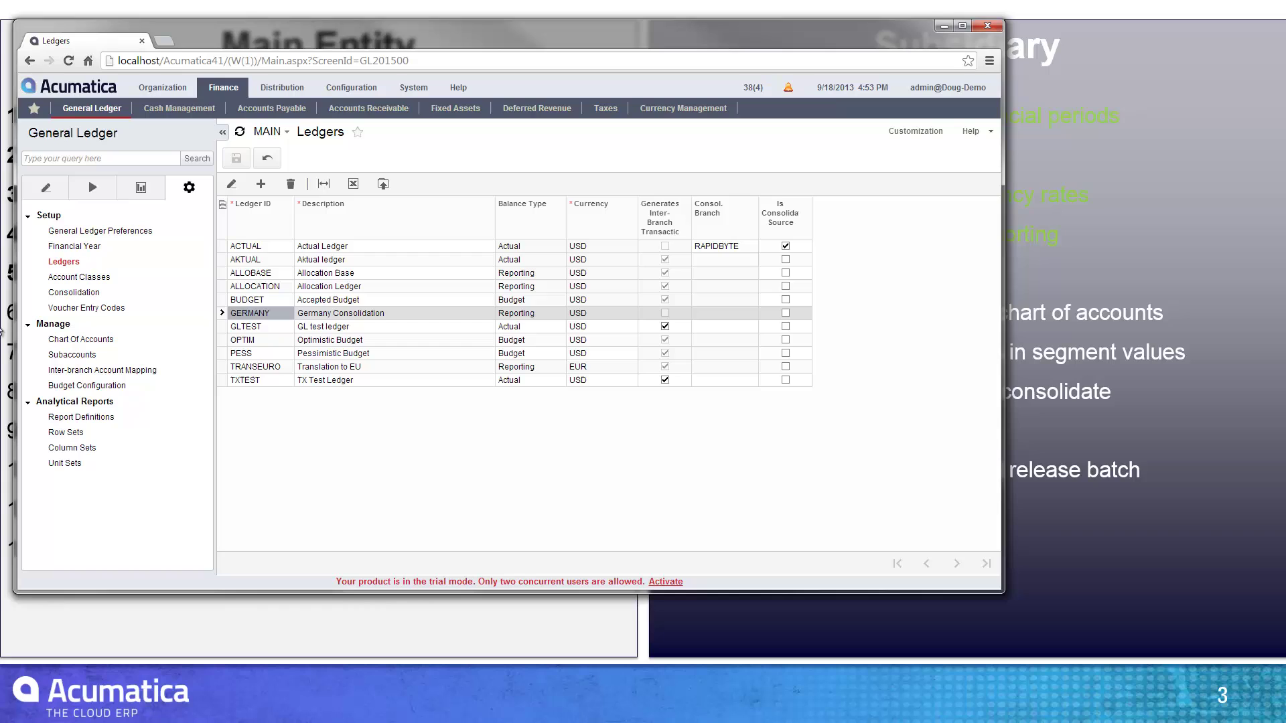
- Review the Germany and Austria consolidation units, inspecting Germany's source ledger
left_click(76, 295)
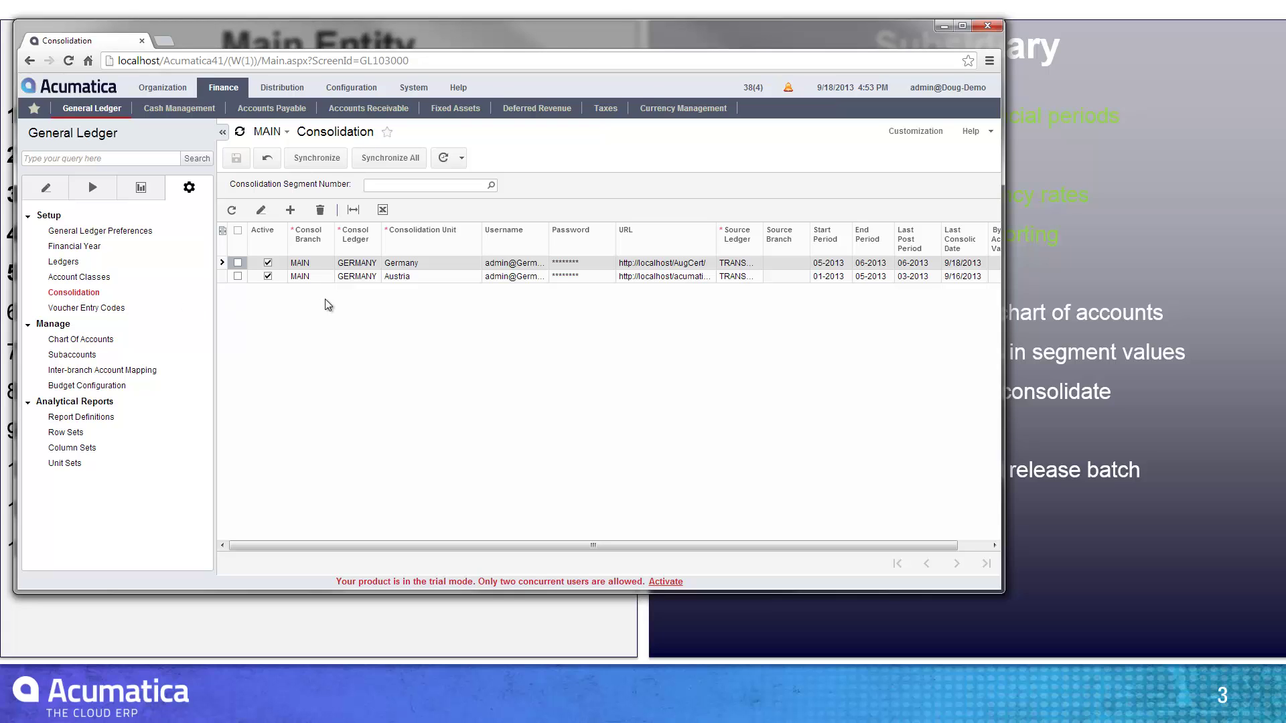
left_click(358, 267)
left_click(750, 264)
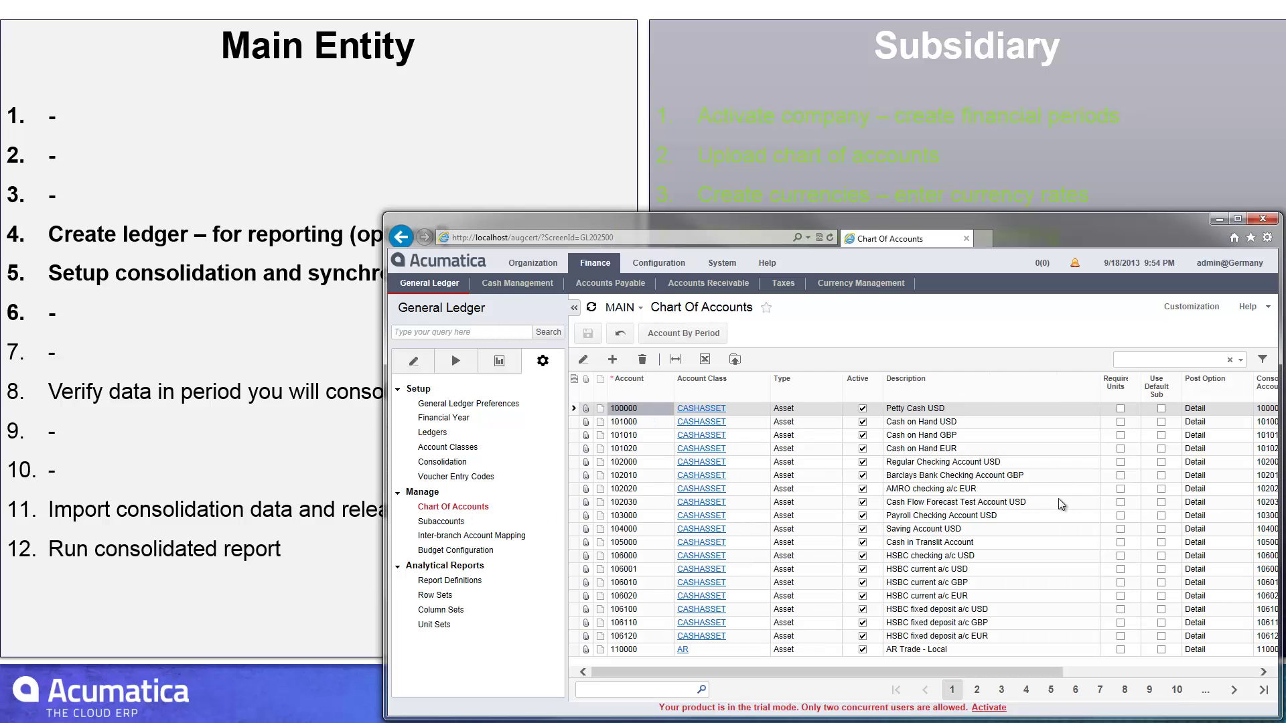
- Fit all columns and check the consolidation account mapping for account 100000
left_click(675, 361)
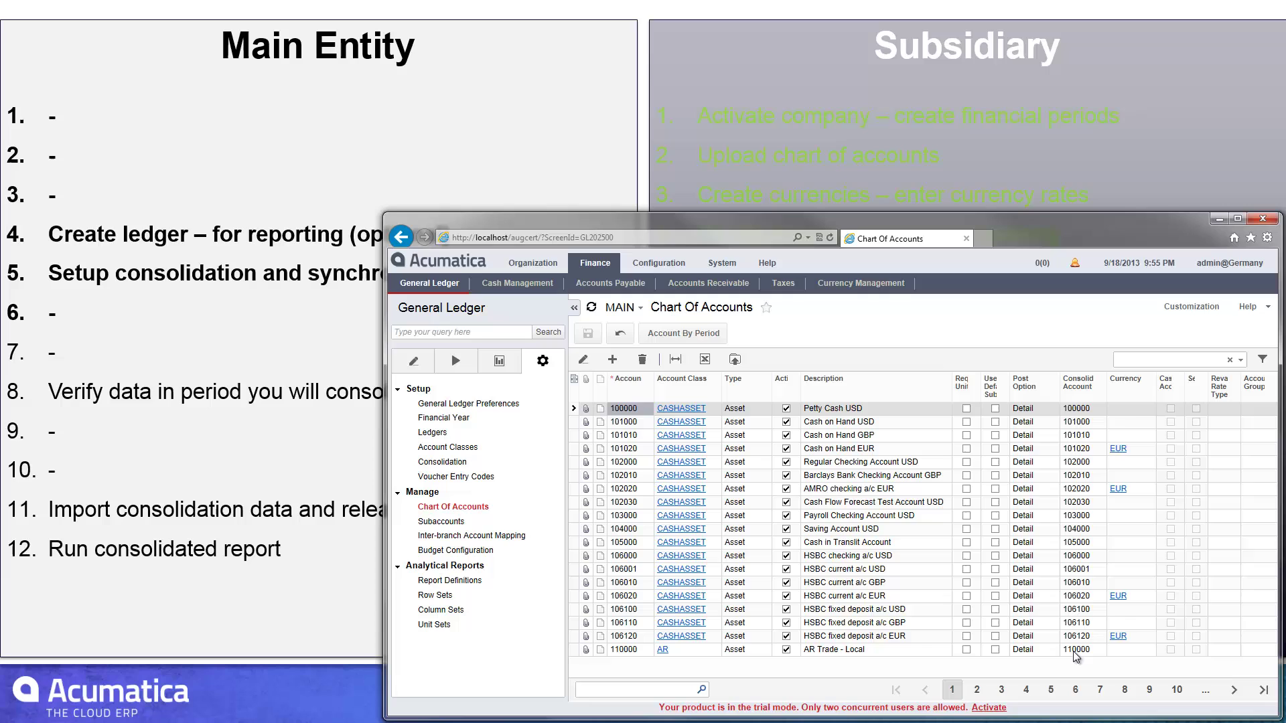
left_click(1099, 410)
left_click(1112, 409)
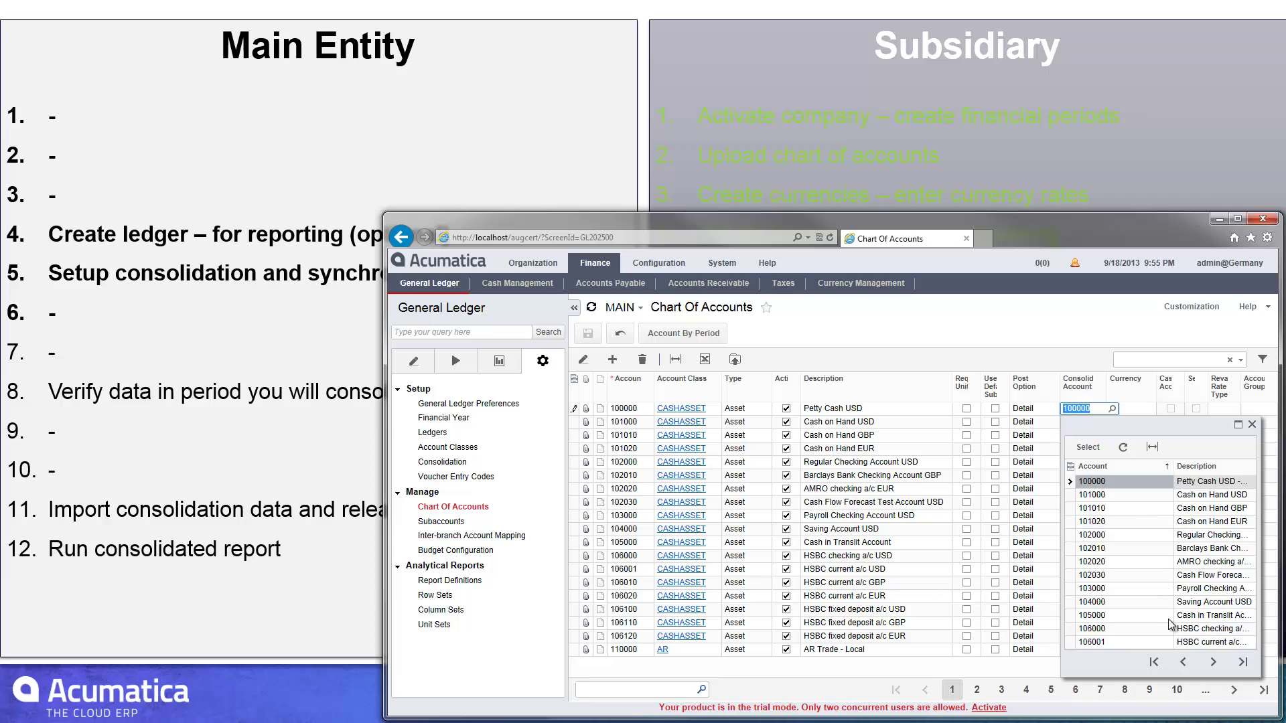
left_click(1252, 425)
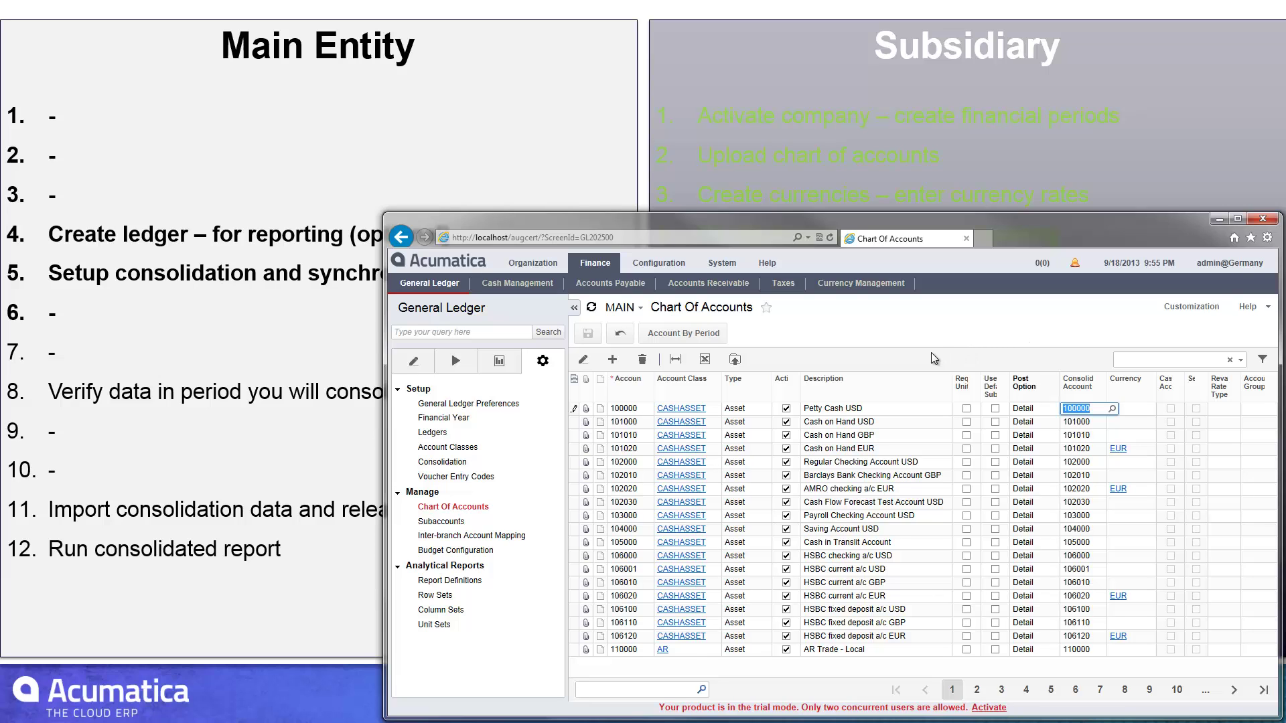
- Load the SUBACCOUNT key in Segment Values, showing 00 Default mapped to 00
left_click(715, 266)
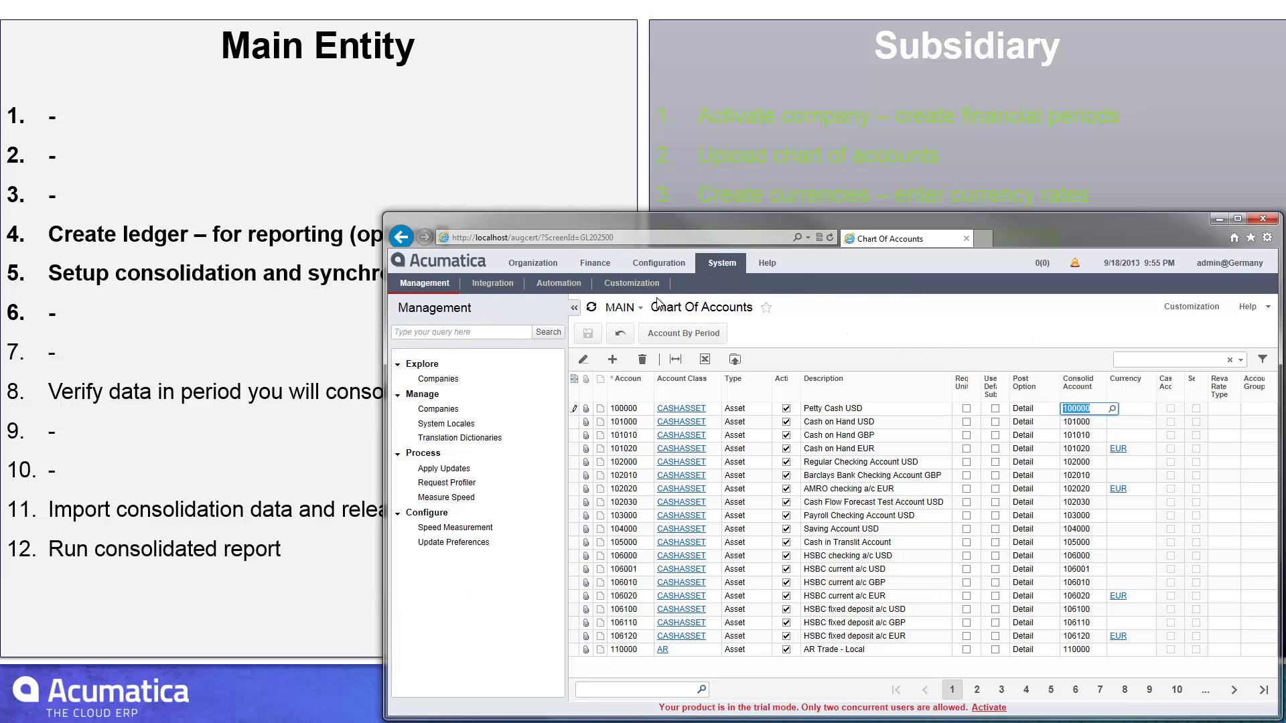
left_click(640, 264)
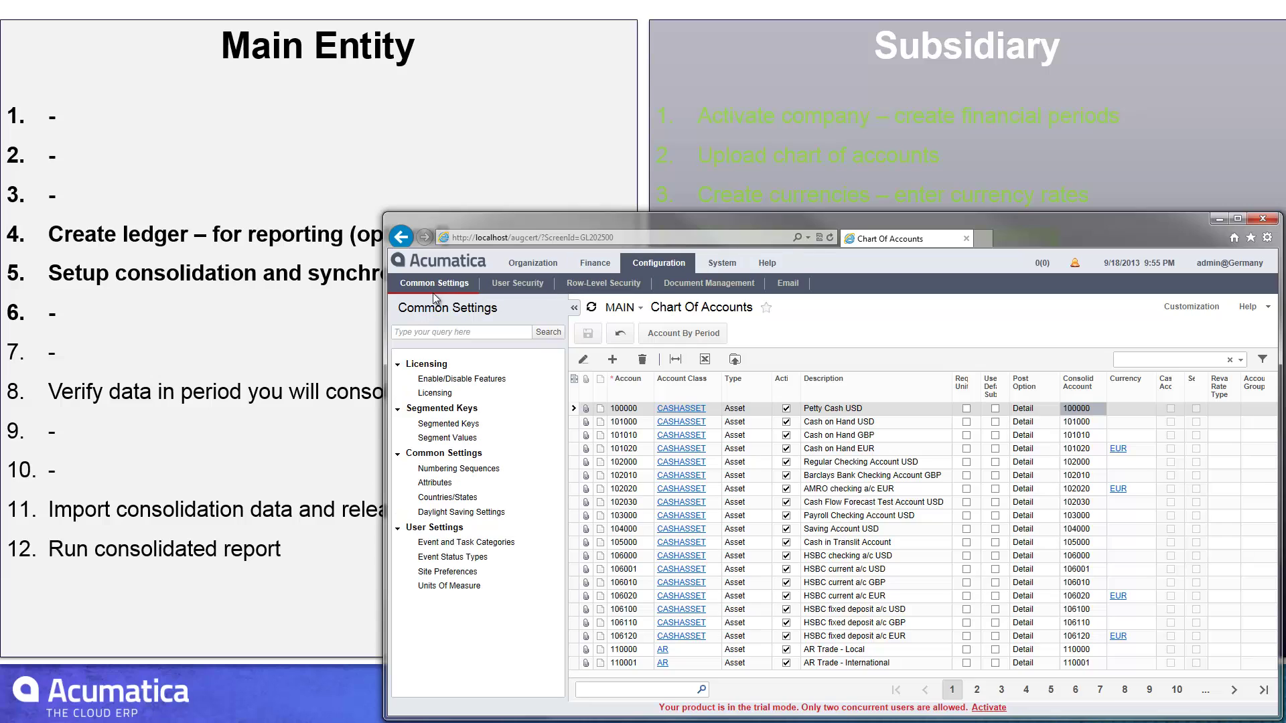
left_click(447, 439)
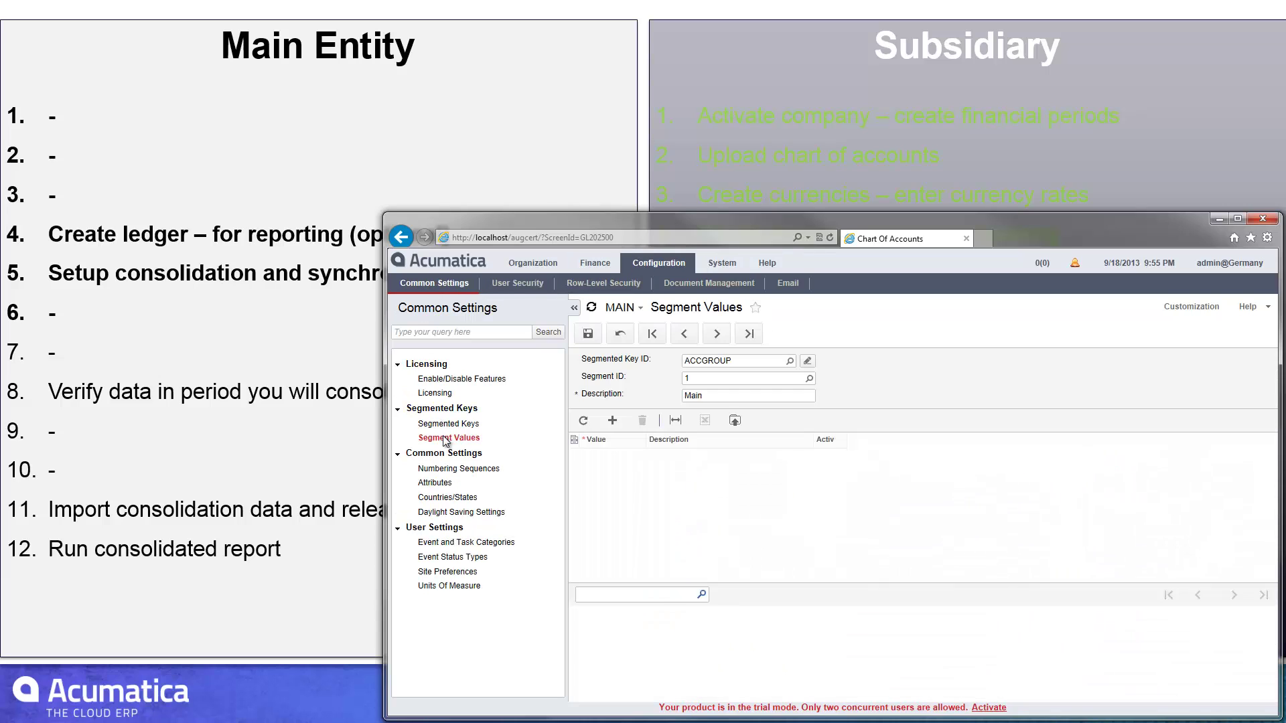
left_click(790, 365)
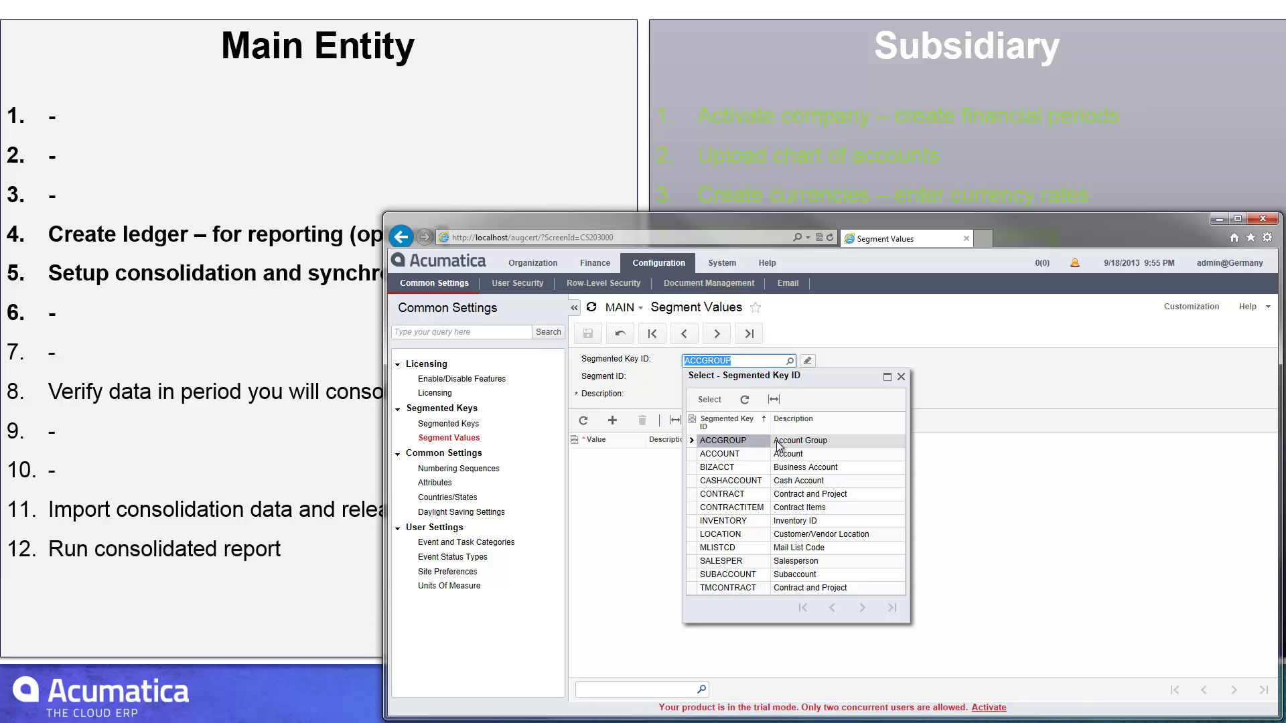
double_click(743, 577)
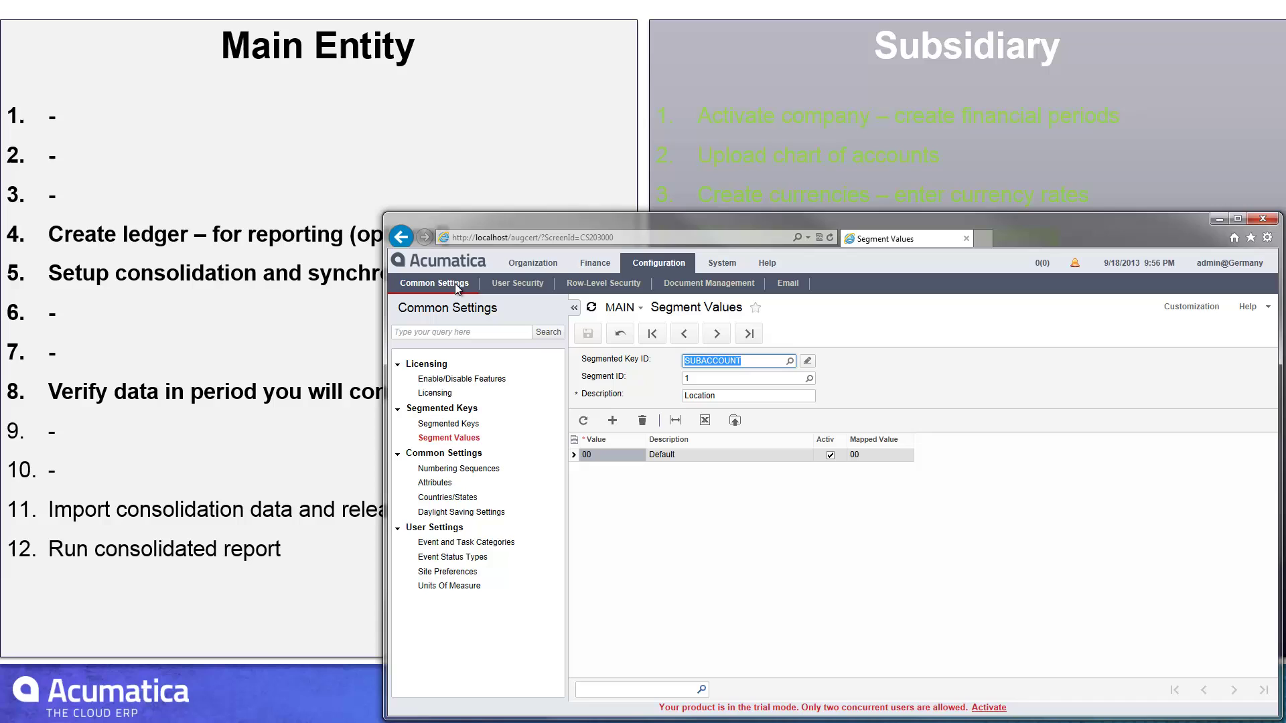
- Show the most recent batch in Journal Transactions
left_click(594, 263)
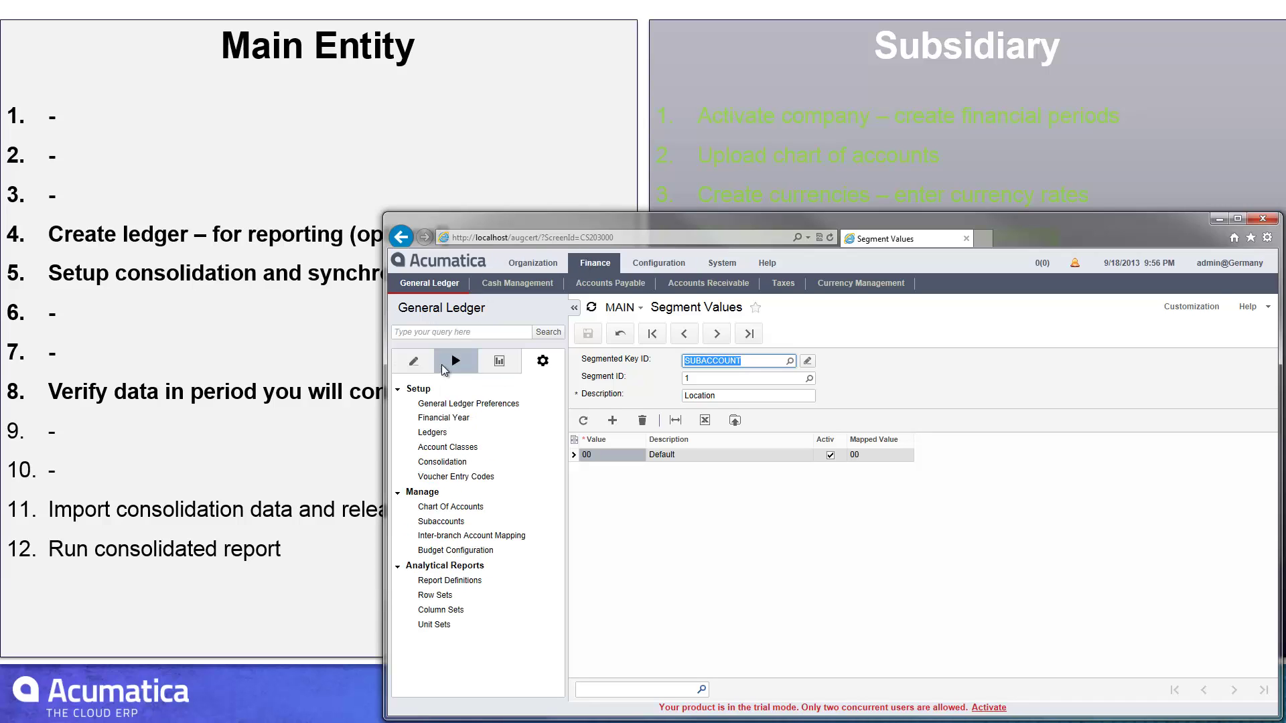
left_click(413, 361)
left_click(442, 403)
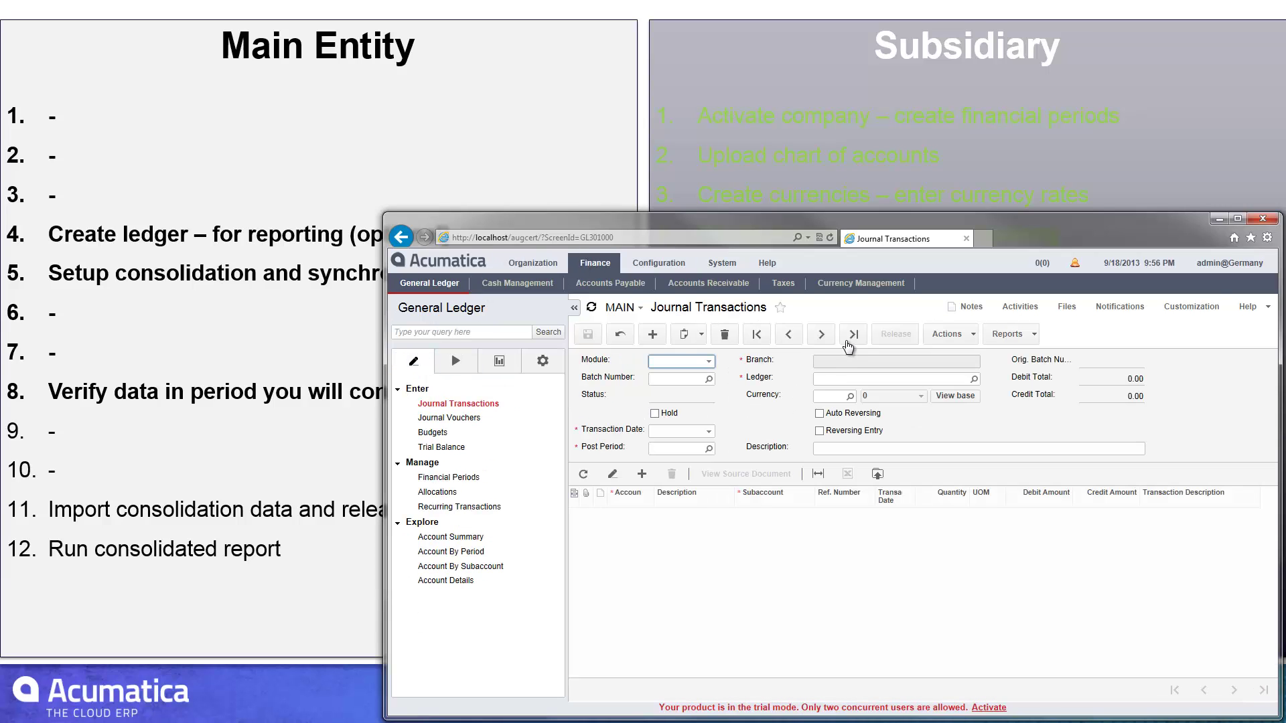
left_click(849, 339)
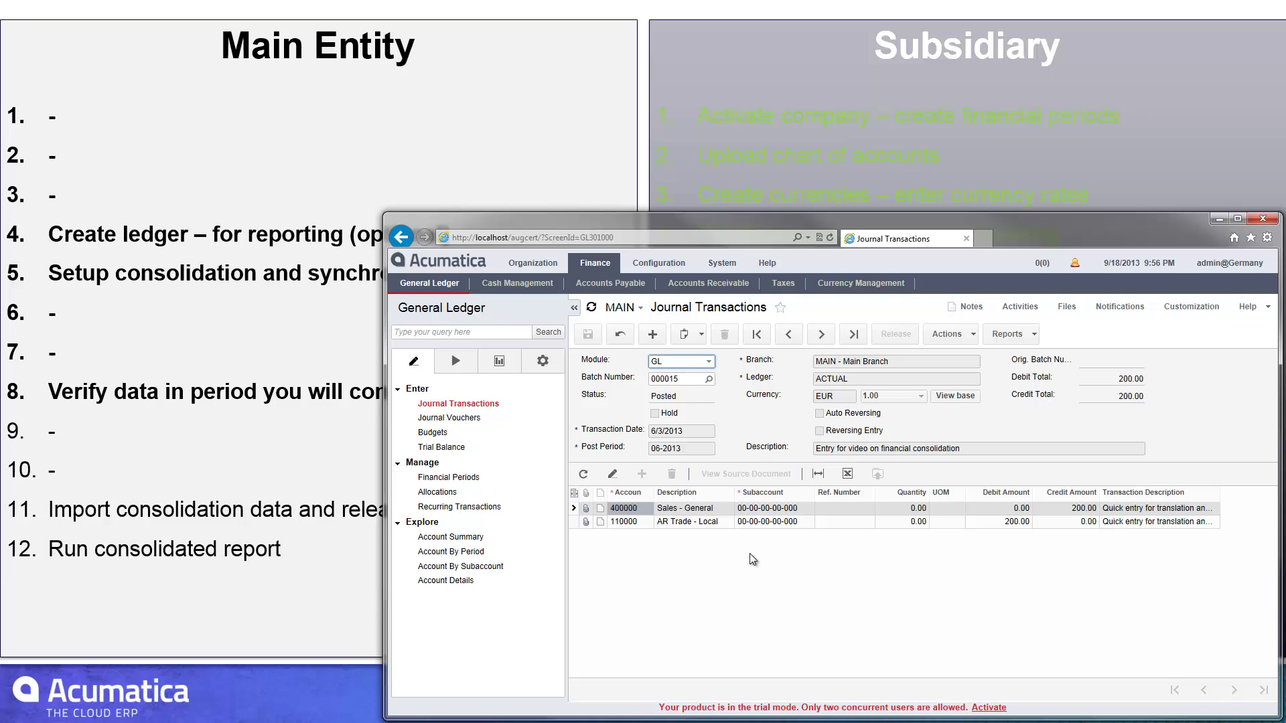
- Show Account Summary balances for financial period 06-2013
left_click(450, 538)
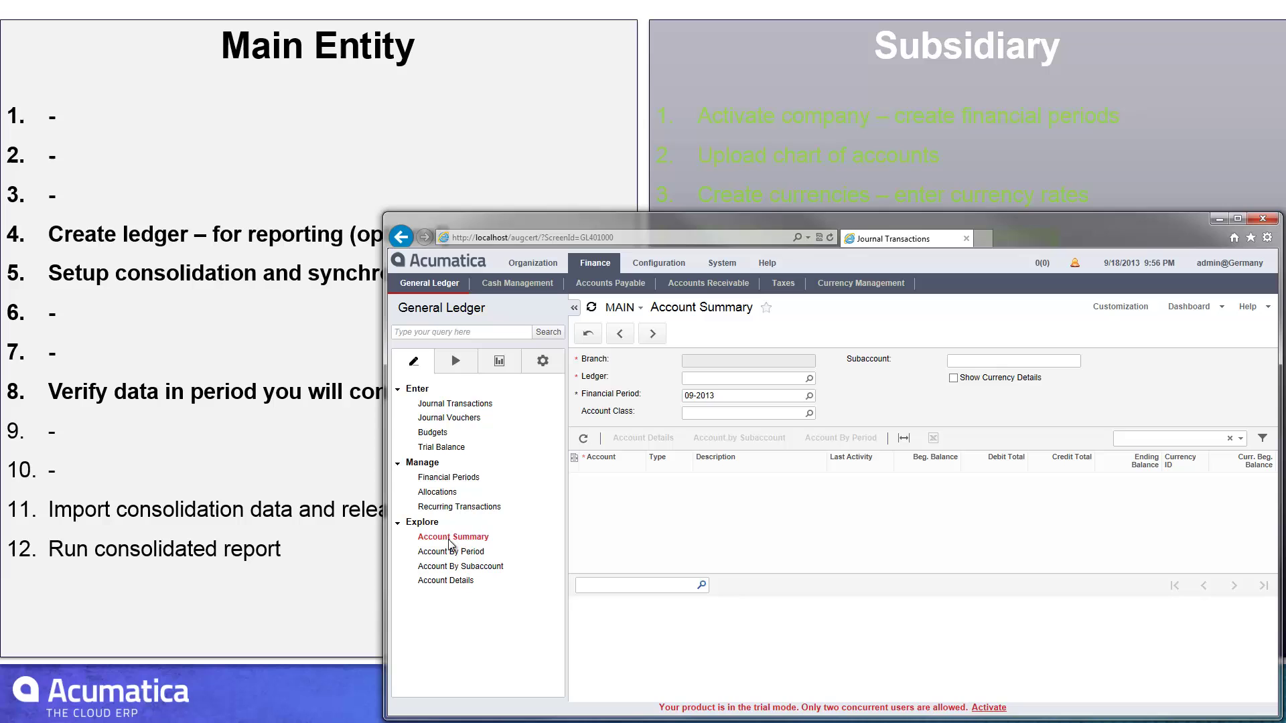
left_click(810, 396)
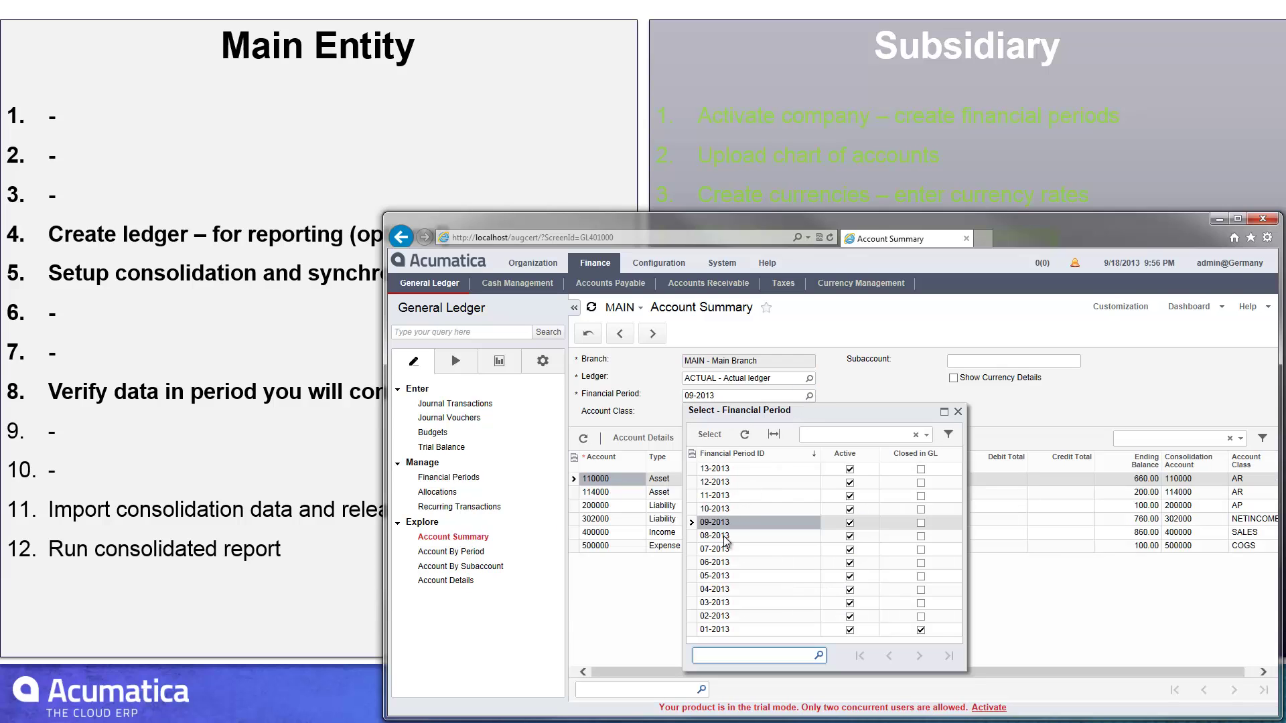
double_click(723, 562)
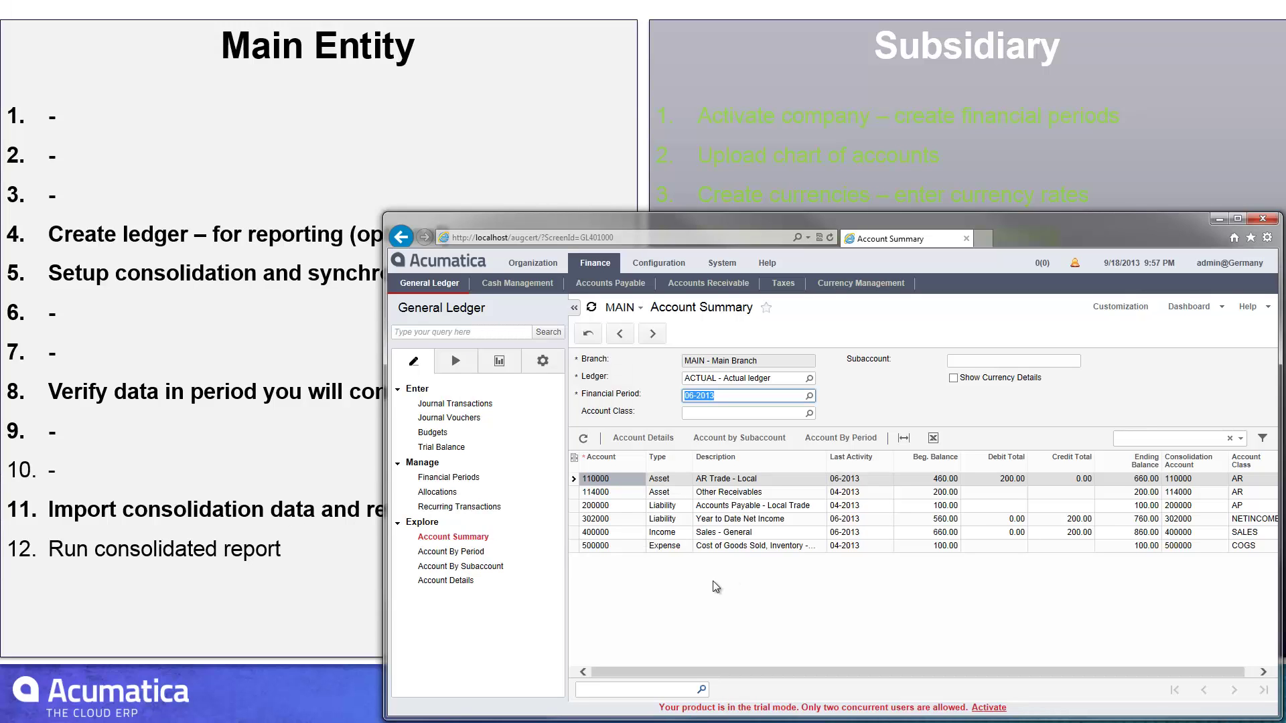
- Open Prepare Translation and set the translation period to 06-2013
left_click(844, 282)
left_click(455, 361)
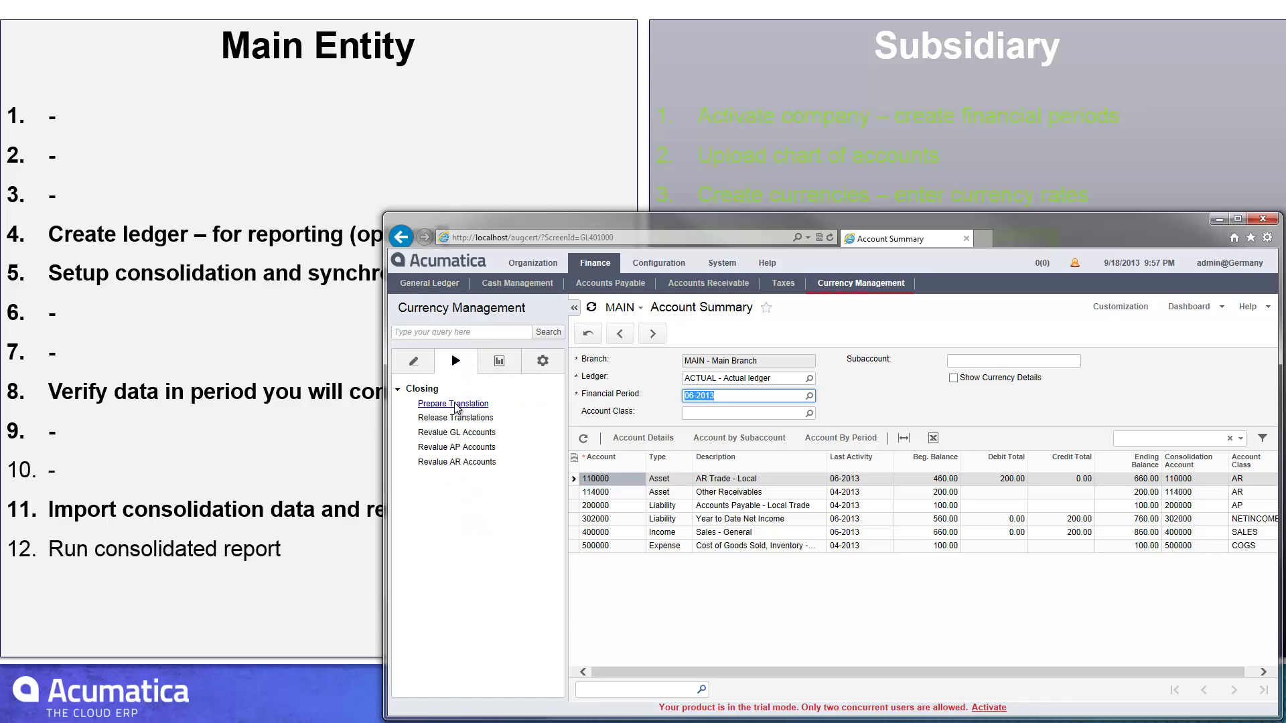
left_click(453, 404)
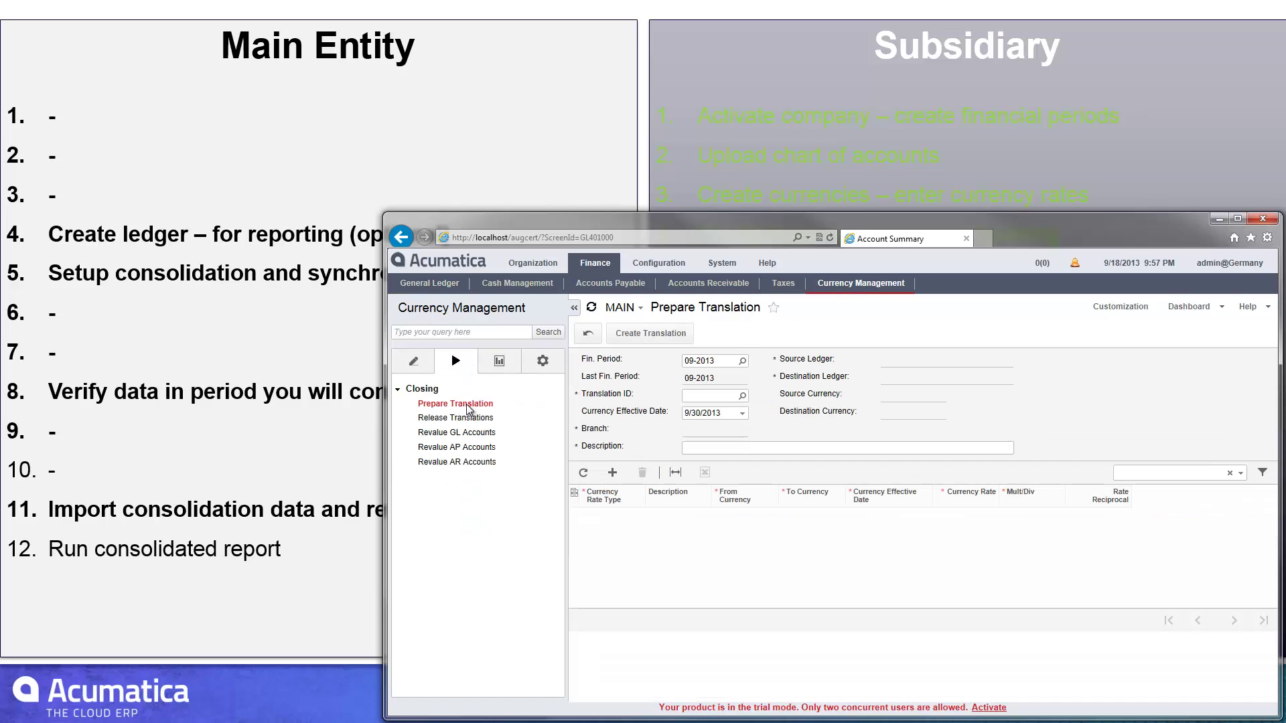
left_click(744, 362)
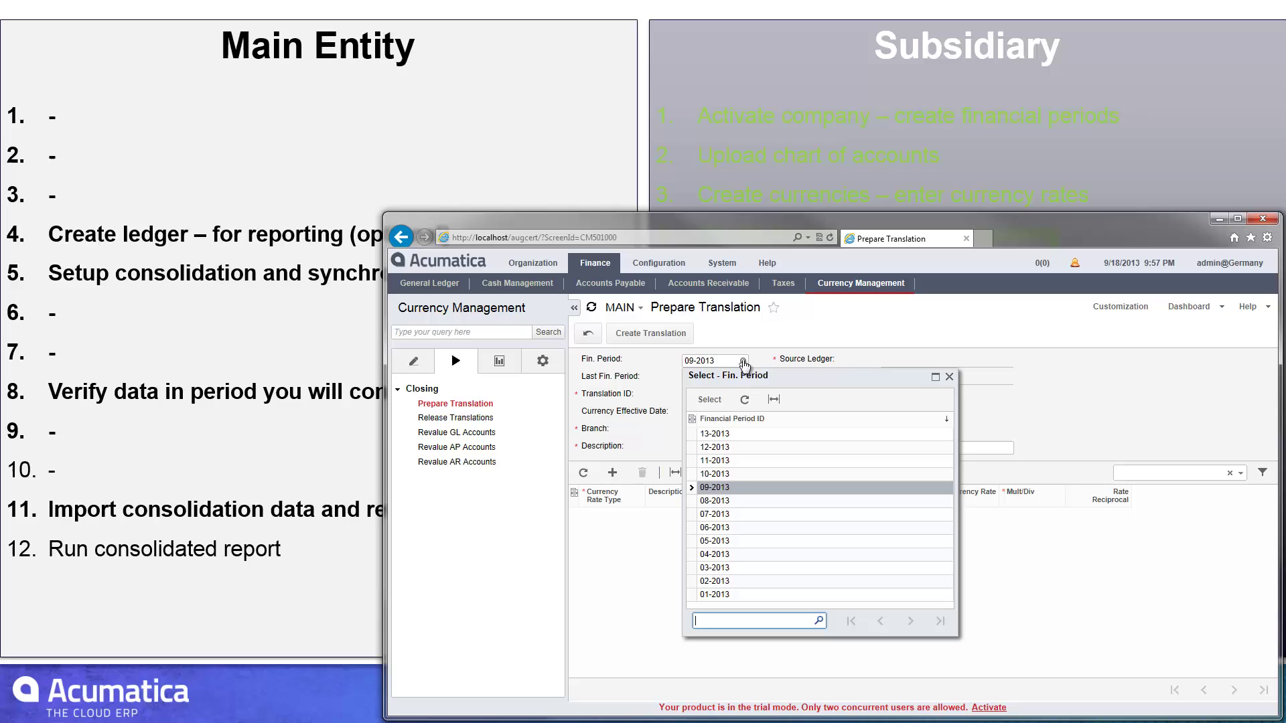
double_click(731, 530)
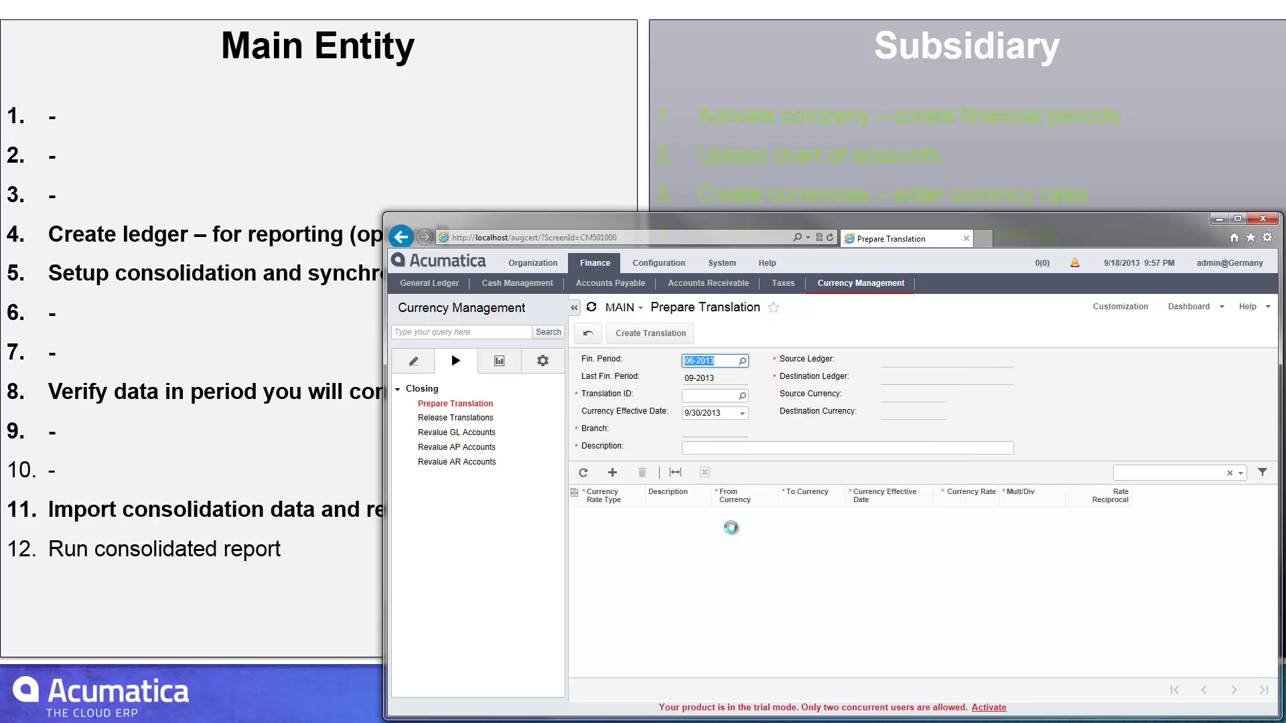
left_click(742, 396)
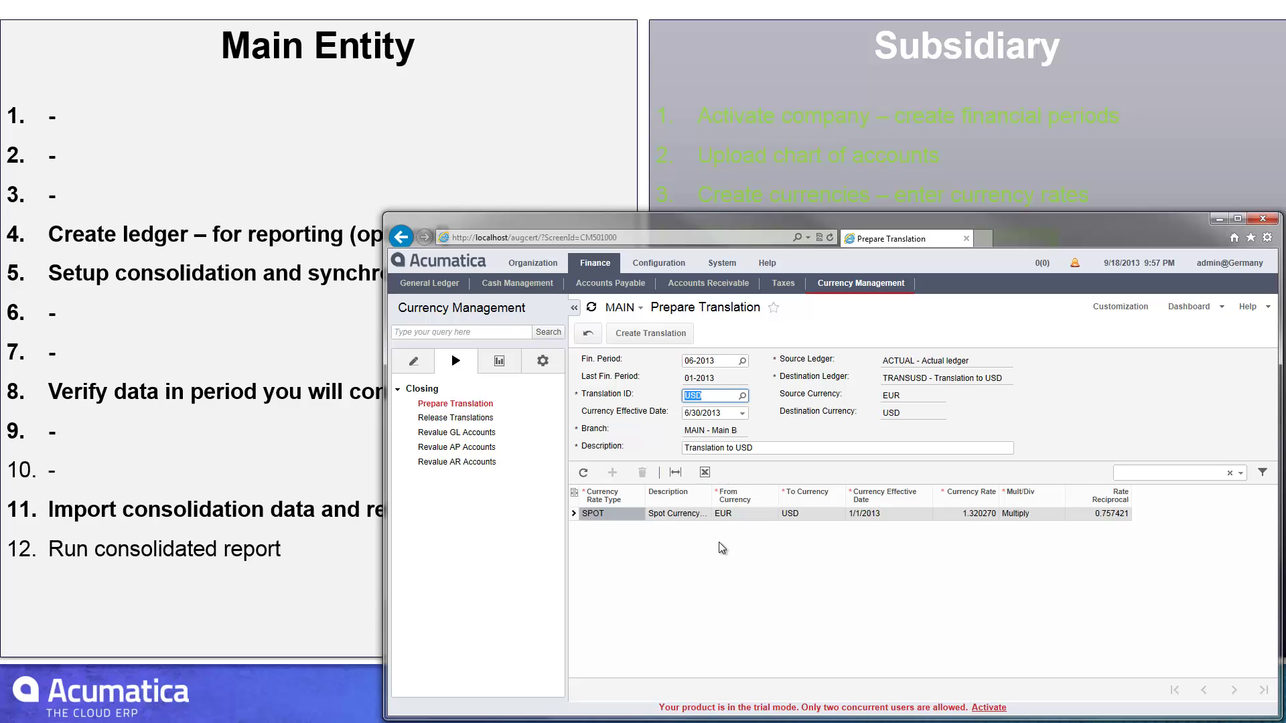
- Load translation definition USD: ACTUAL EUR into TRANSUSD USD, accounts 100000–900000, PTD Balance, SPOT rate
left_click(542, 361)
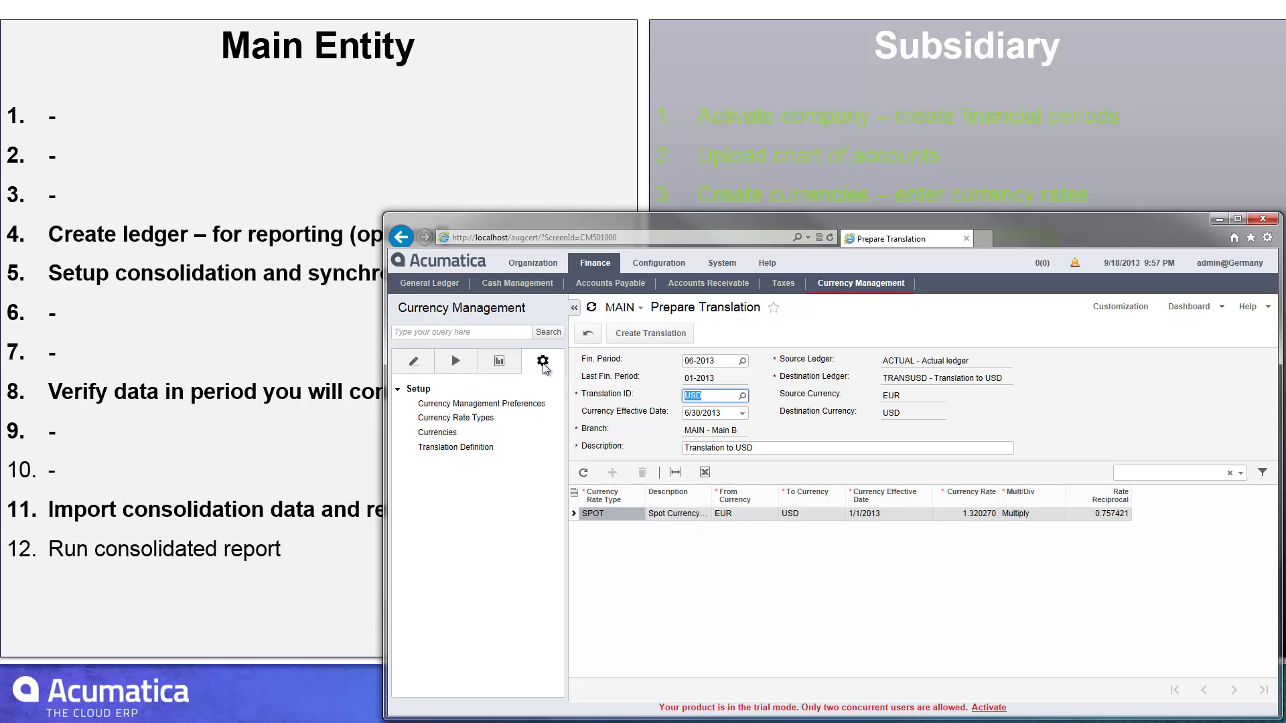
left_click(469, 447)
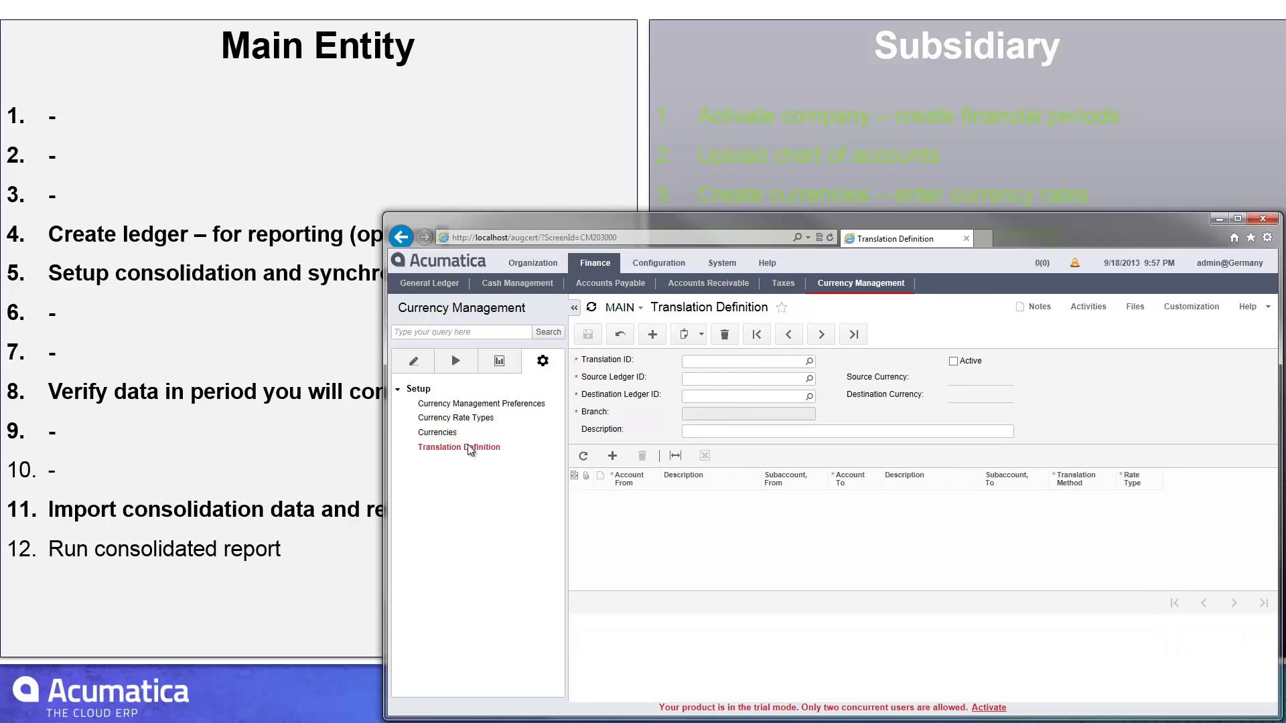
left_click(809, 362)
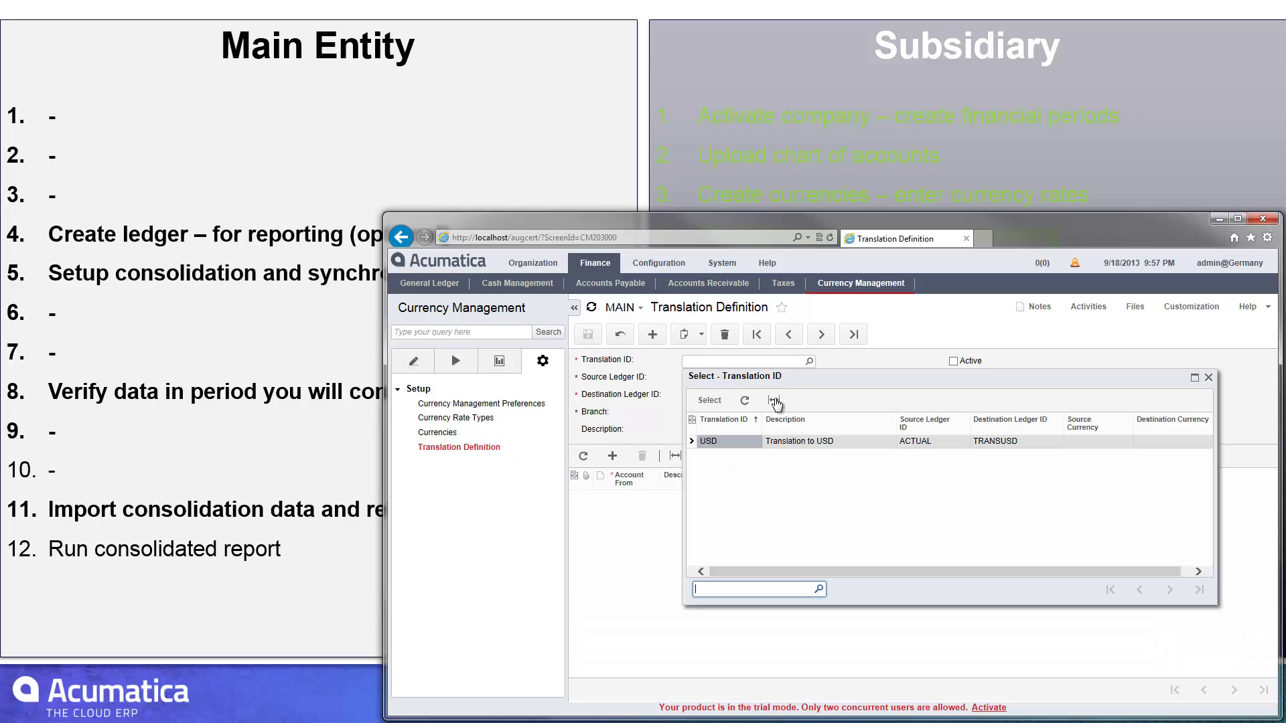
double_click(725, 440)
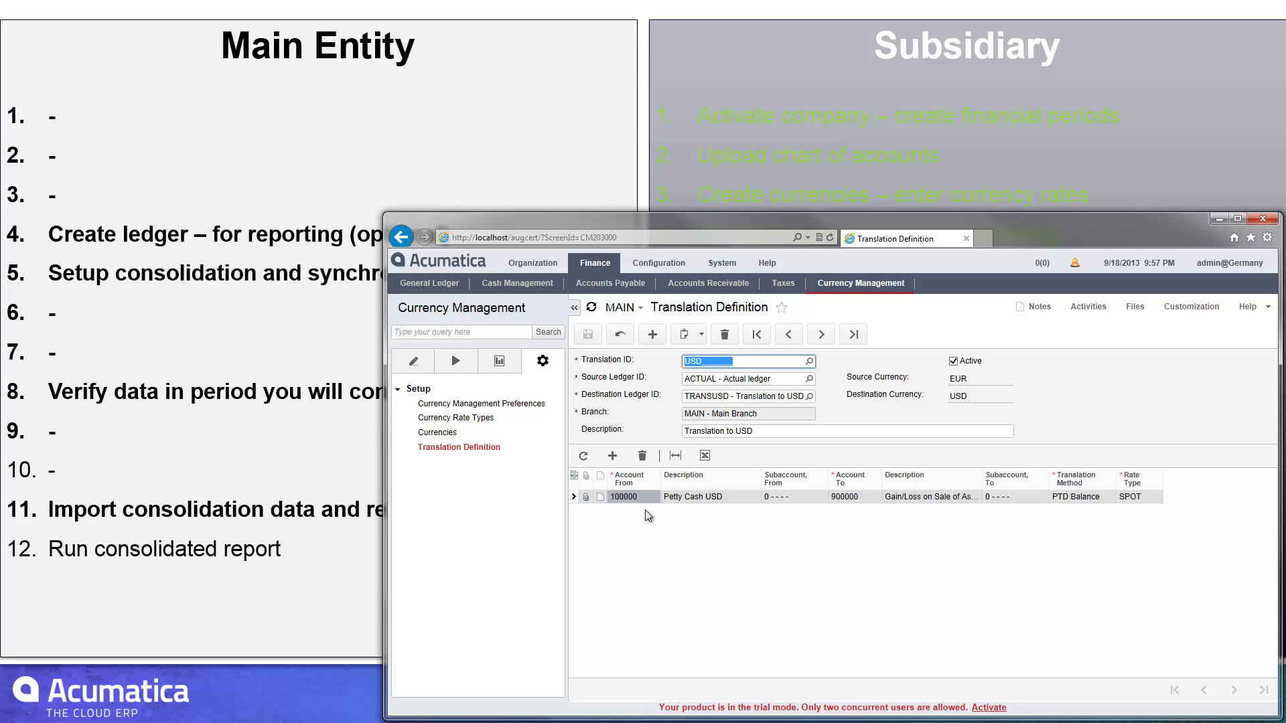
- Review TRANSUSD ledger balances for 06-2013 in Account Summary, with 110000 ending at 871.38
left_click(456, 367)
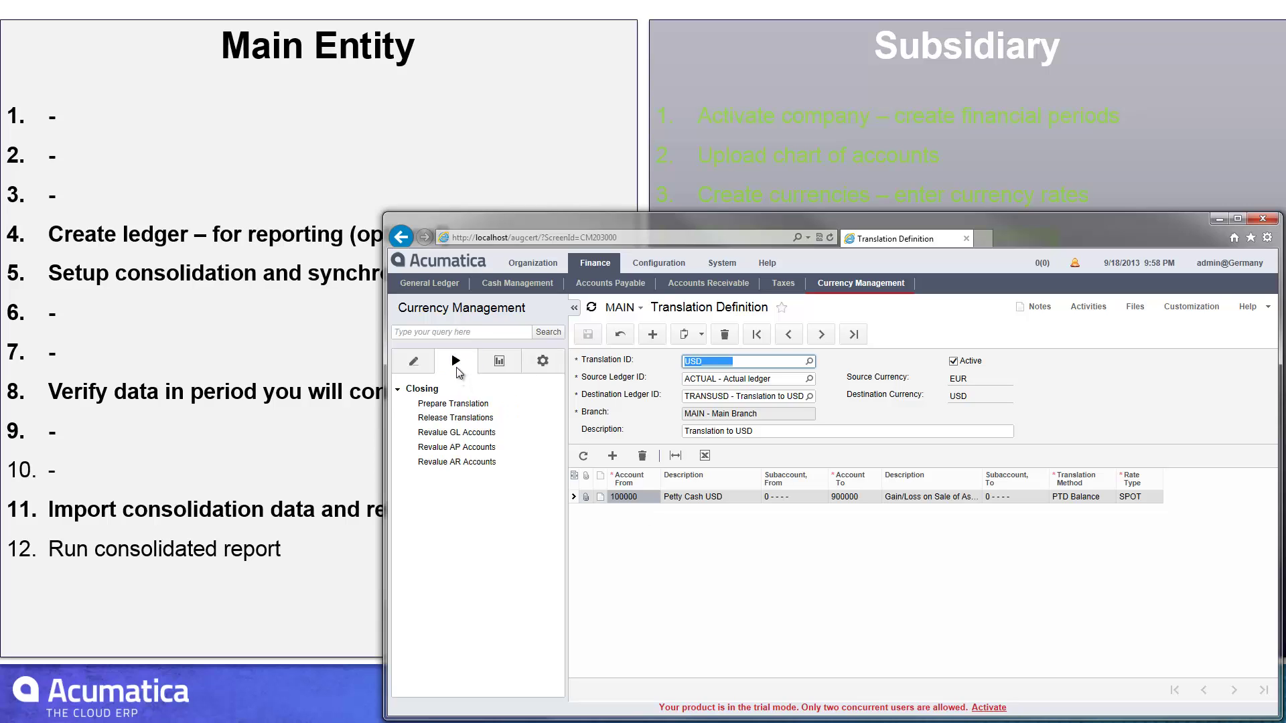
left_click(456, 404)
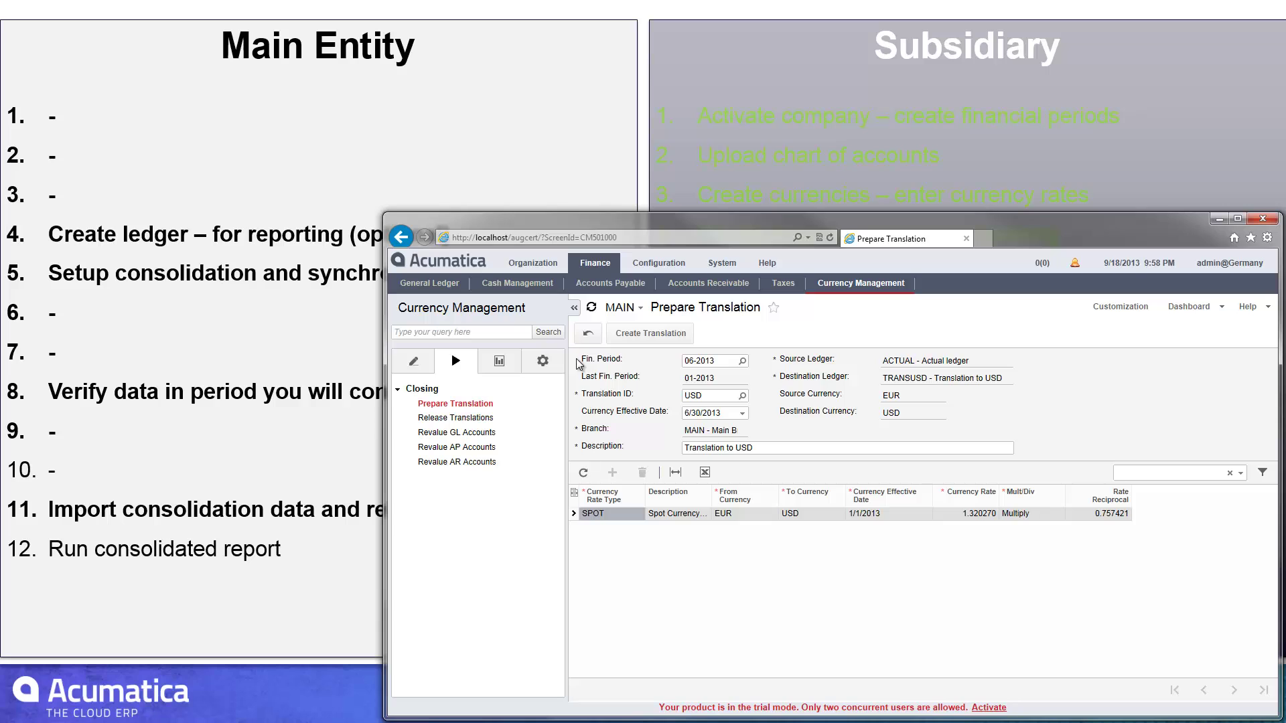
left_click(434, 284)
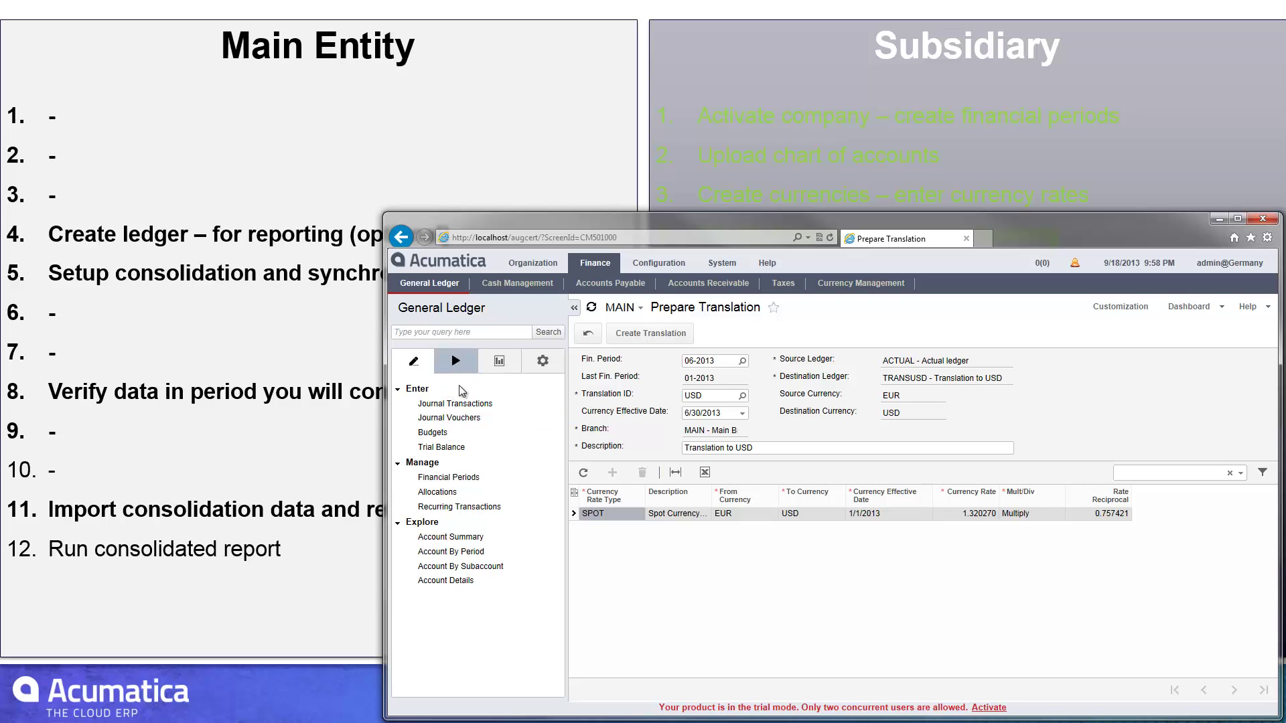
left_click(462, 538)
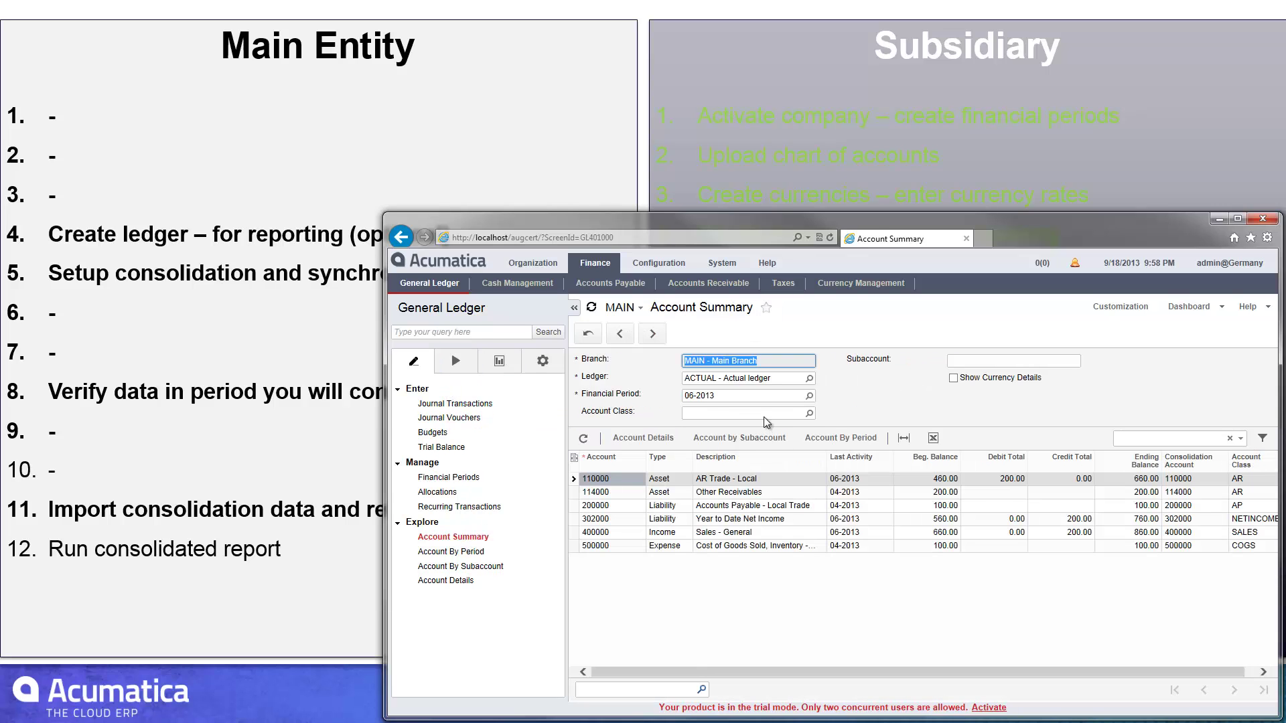
left_click(809, 379)
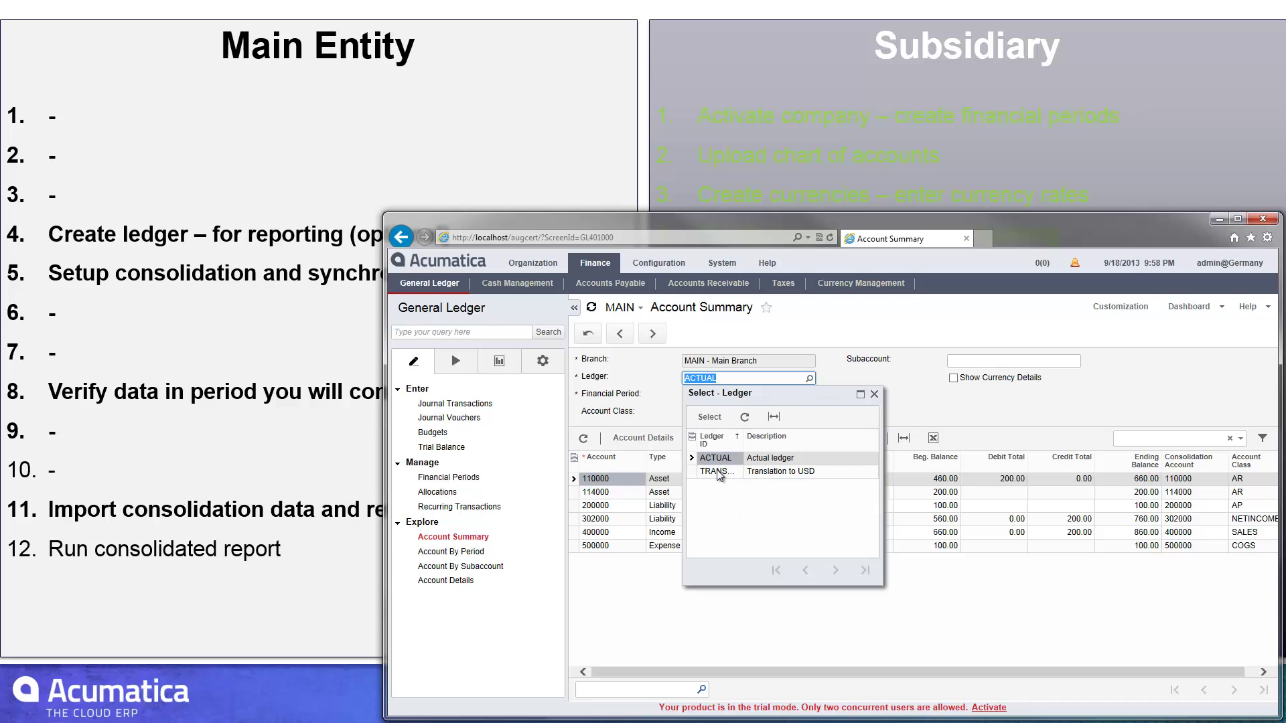
double_click(716, 472)
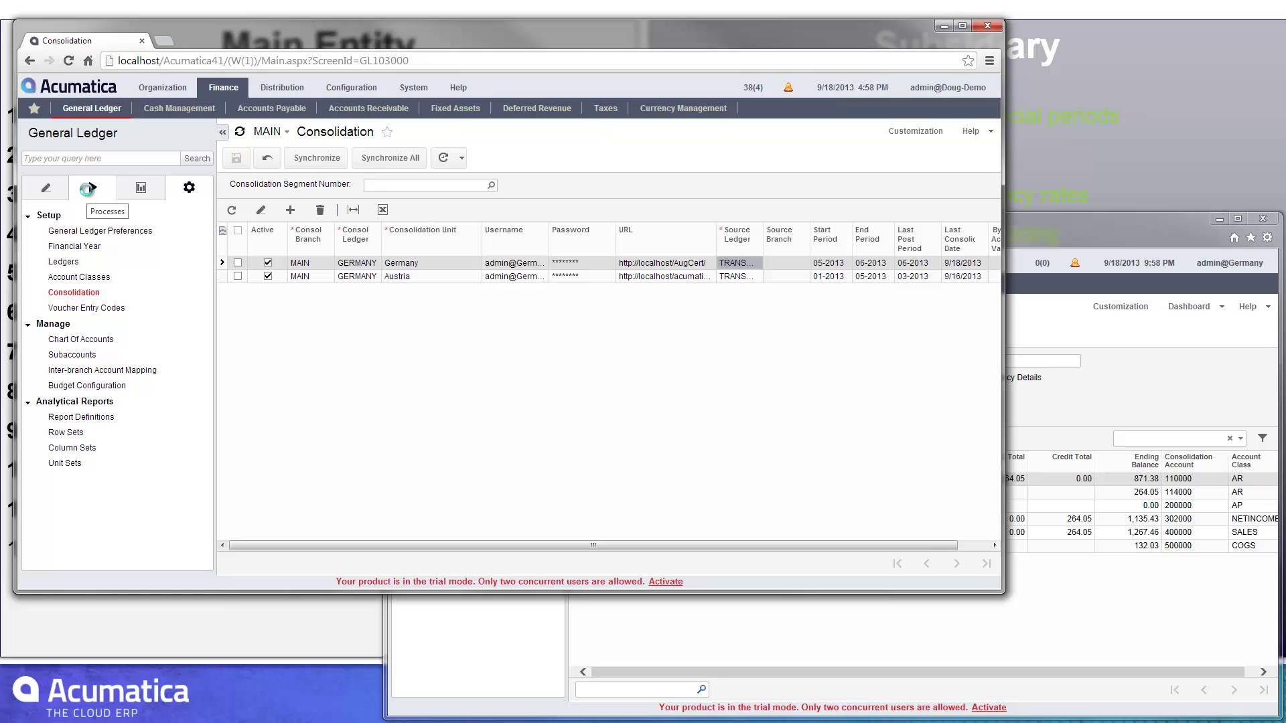
- Mark the Germany consolidation unit for import in Import Consolidation Data
left_click(92, 188)
left_click(82, 309)
left_click(238, 236)
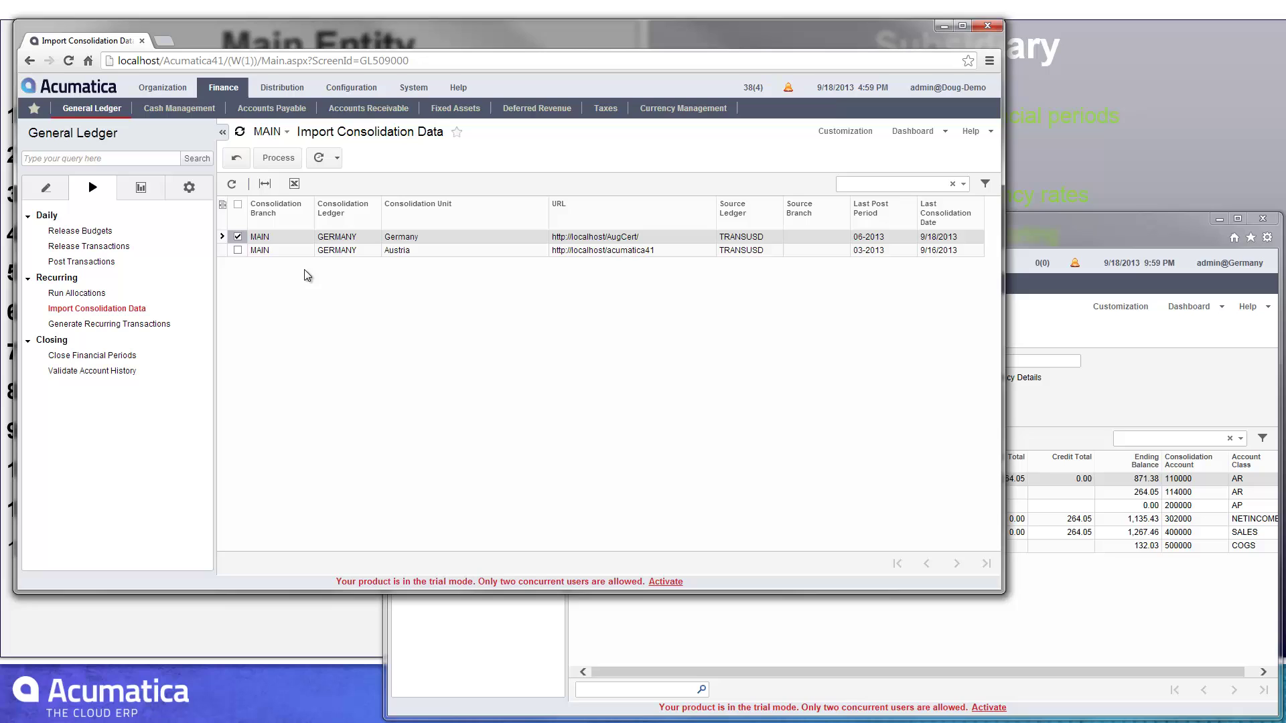
- Leave the import page and start a new ACTUAL-ledger journal batch for period 08-2013
left_click(105, 247)
left_click(469, 164)
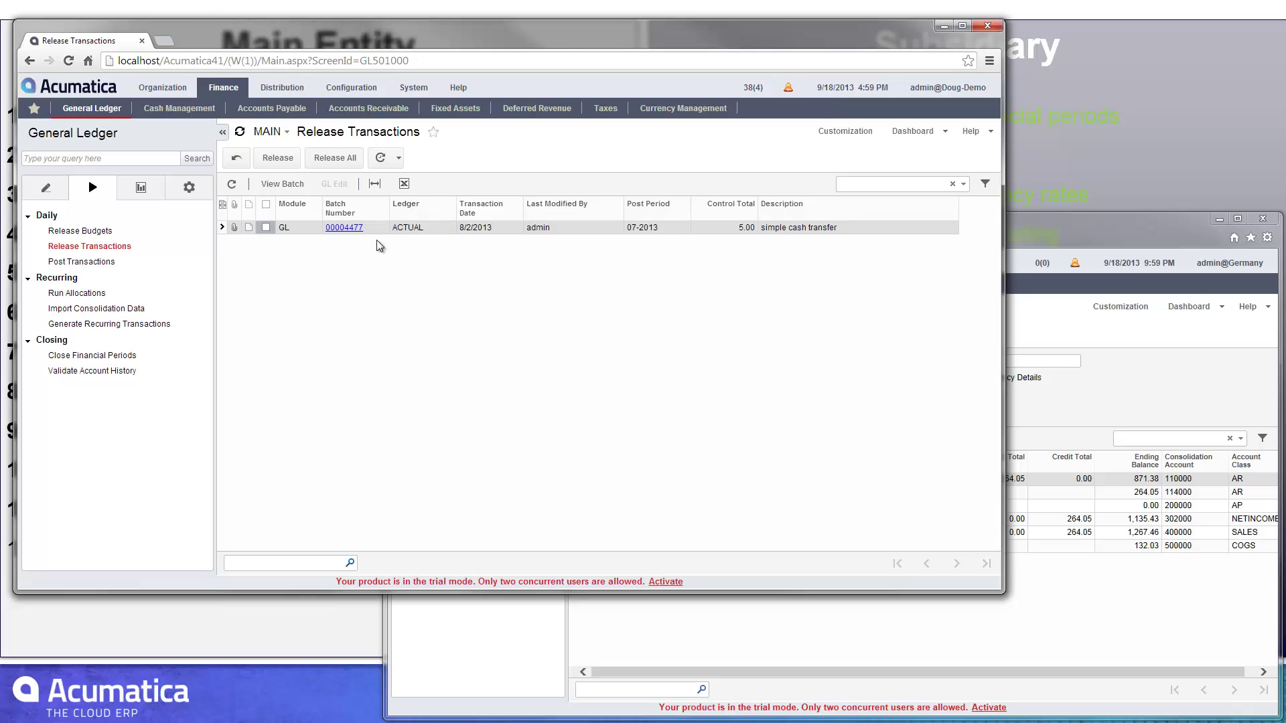
left_click(48, 191)
left_click(83, 231)
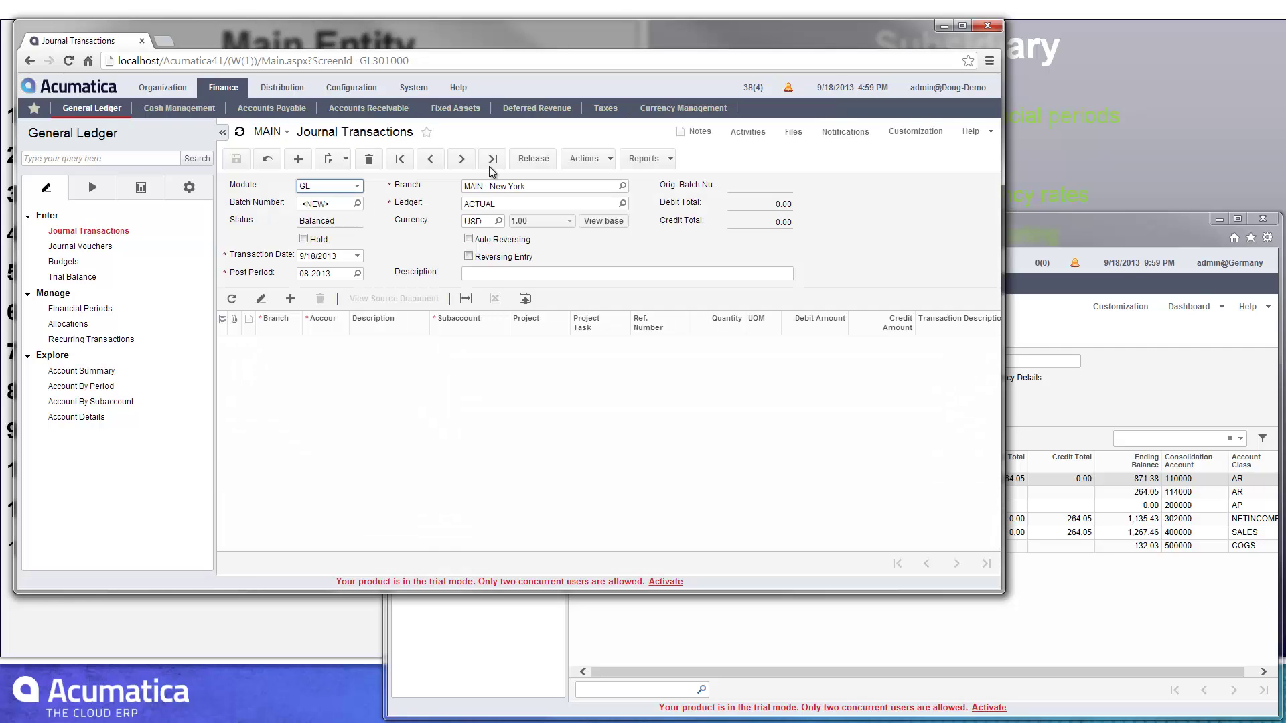
- Show the latest posted GERMANY consolidation batch: 264.05 debited to 110000, credited to 400000
left_click(493, 161)
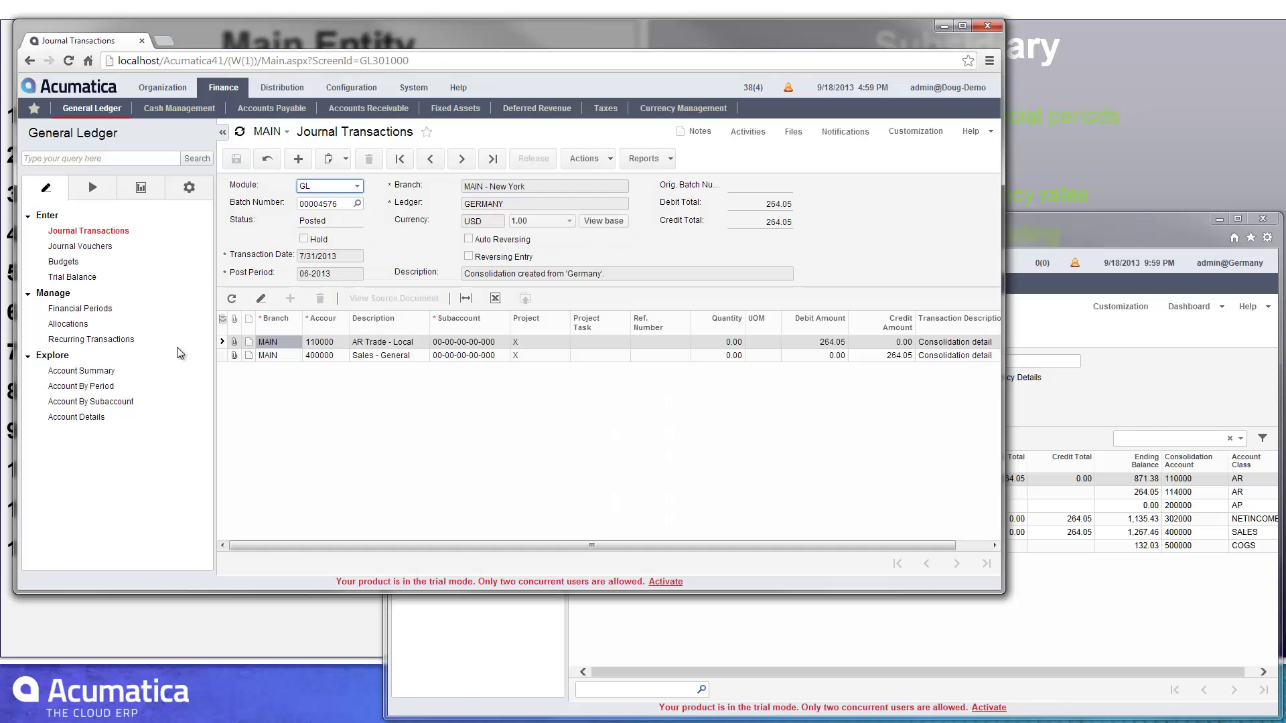
left_click(179, 194)
- Load report definition DBSME Balance Sheet - Multi-Entity, with row set DBALSHEET and column set DBALSHEETM
left_click(65, 417)
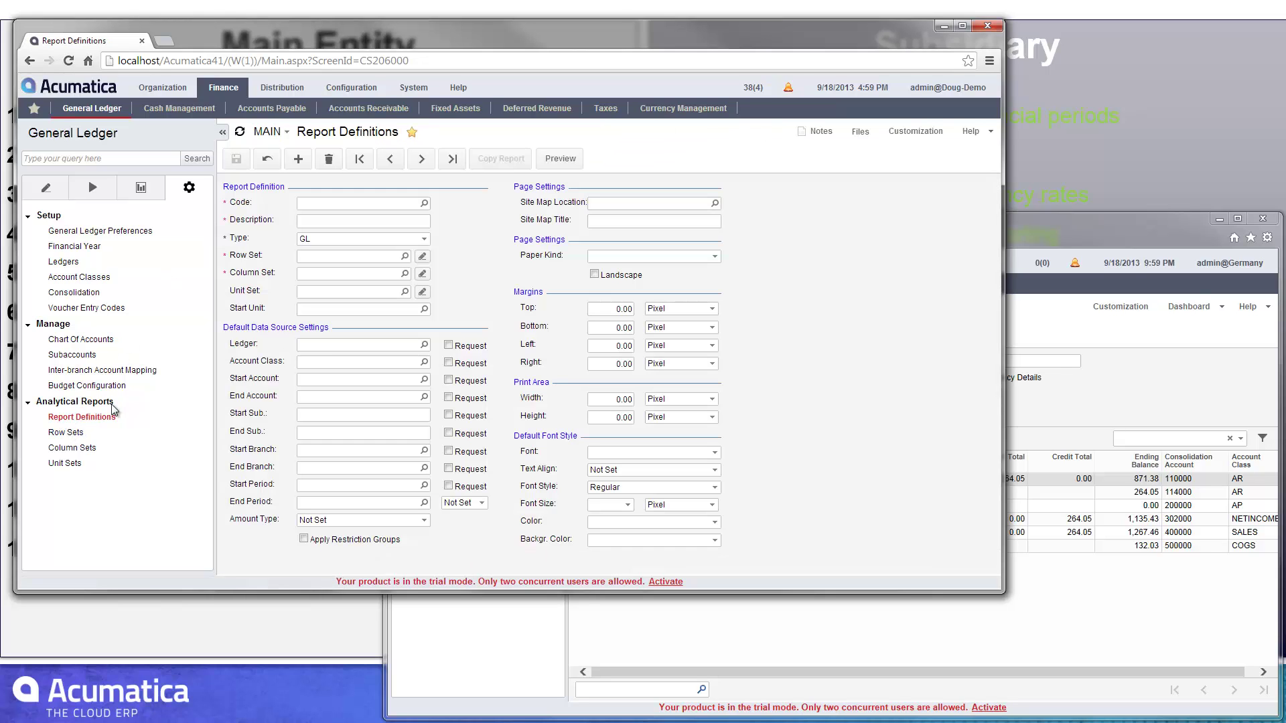
left_click(423, 202)
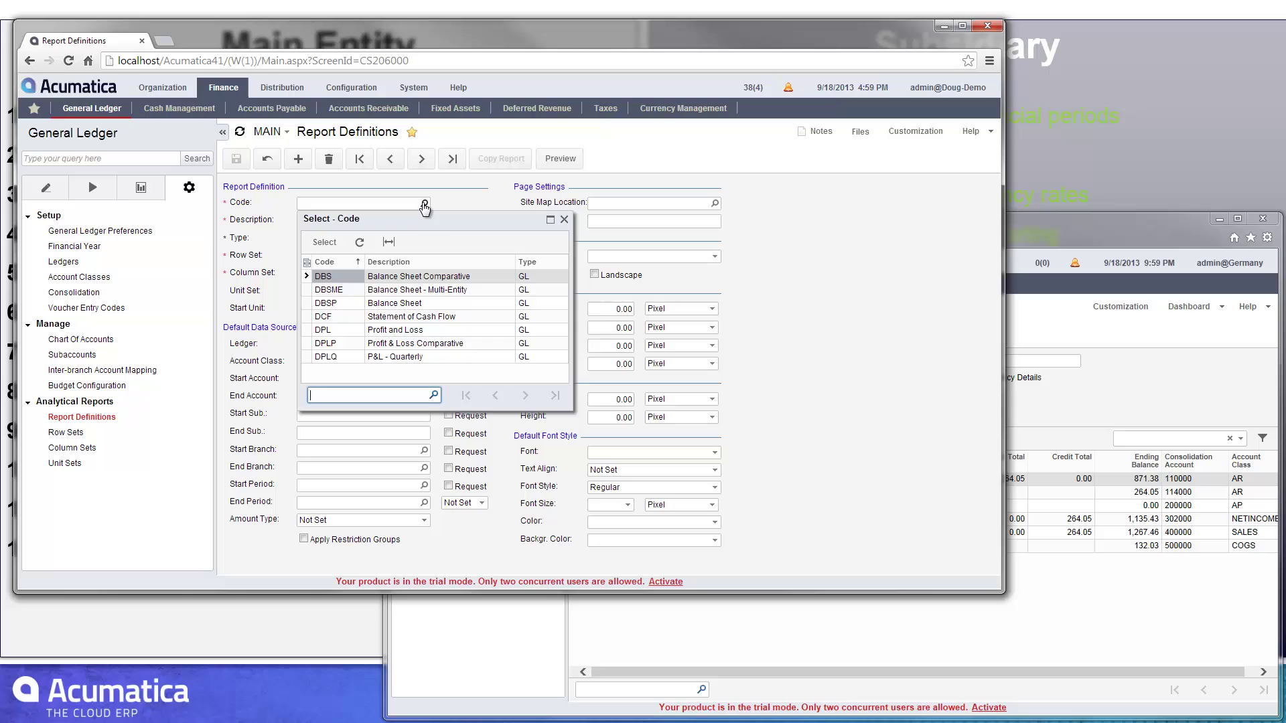
double_click(355, 290)
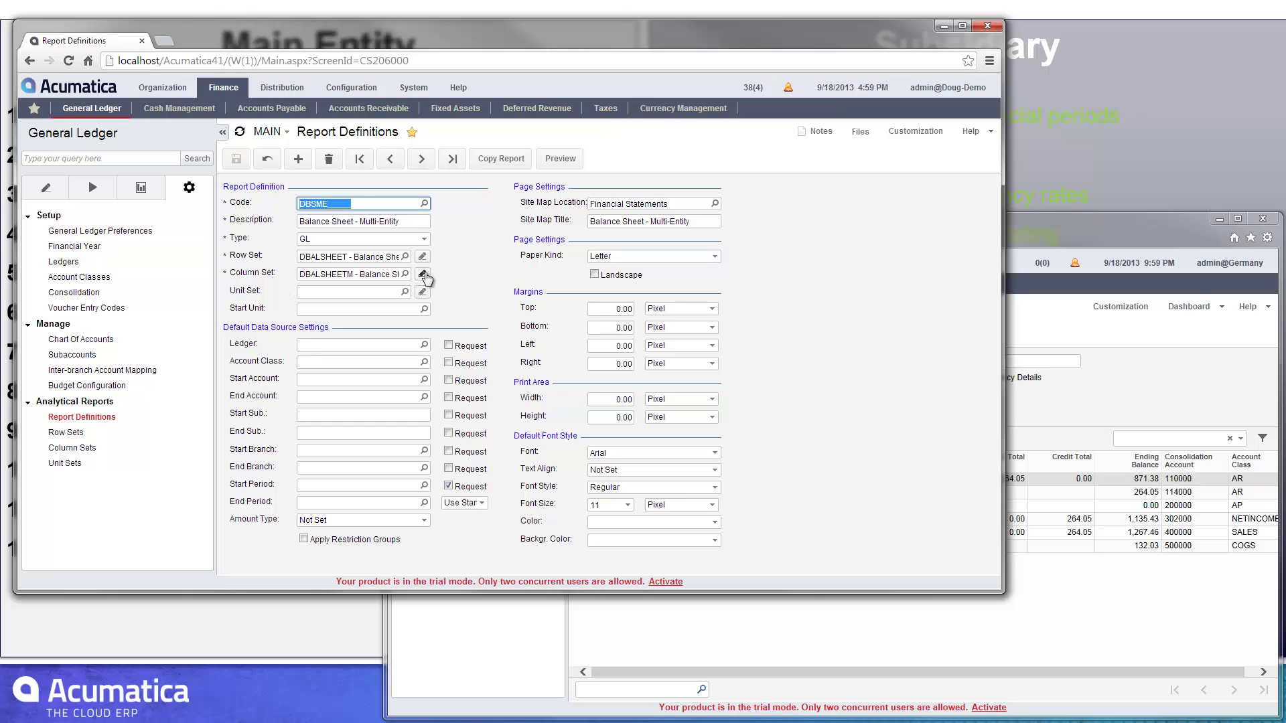
left_click(423, 273)
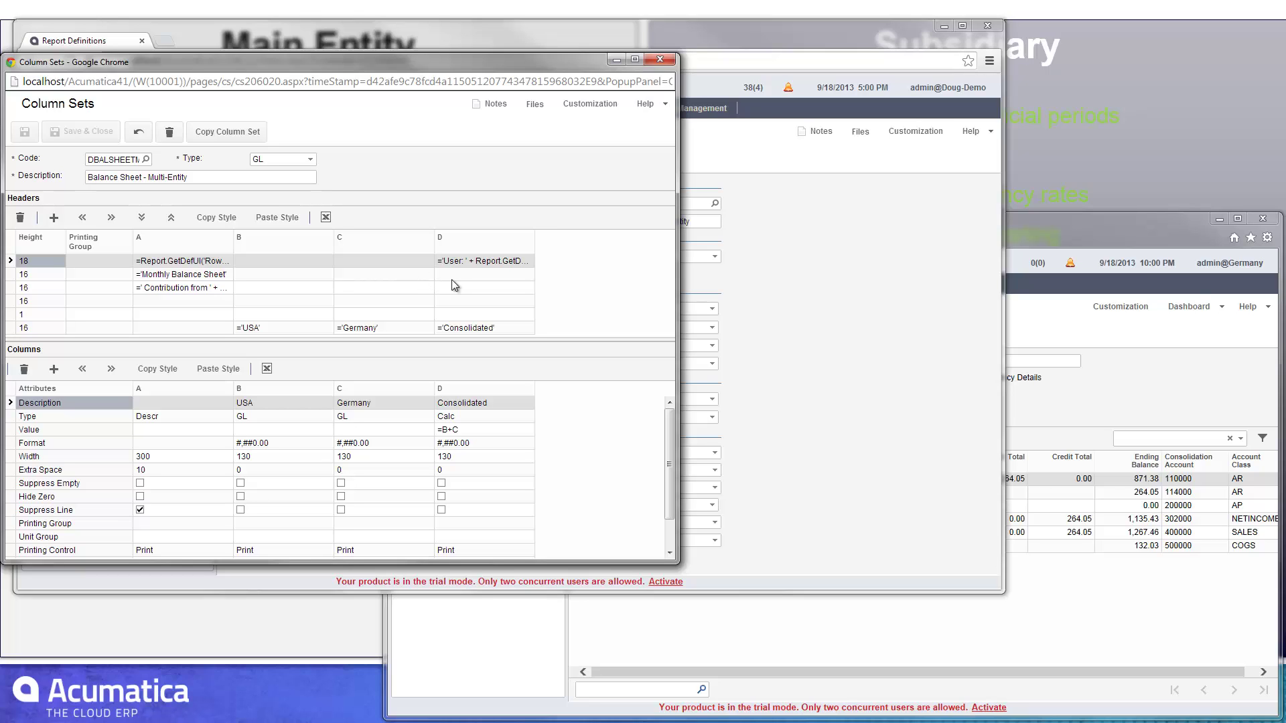
mouse_move(669, 439)
left_mouse_down()
mouse_move(668, 488)
mouse_move(659, 417)
left_mouse_up()
left_click_drag(669, 471, 619, 540)
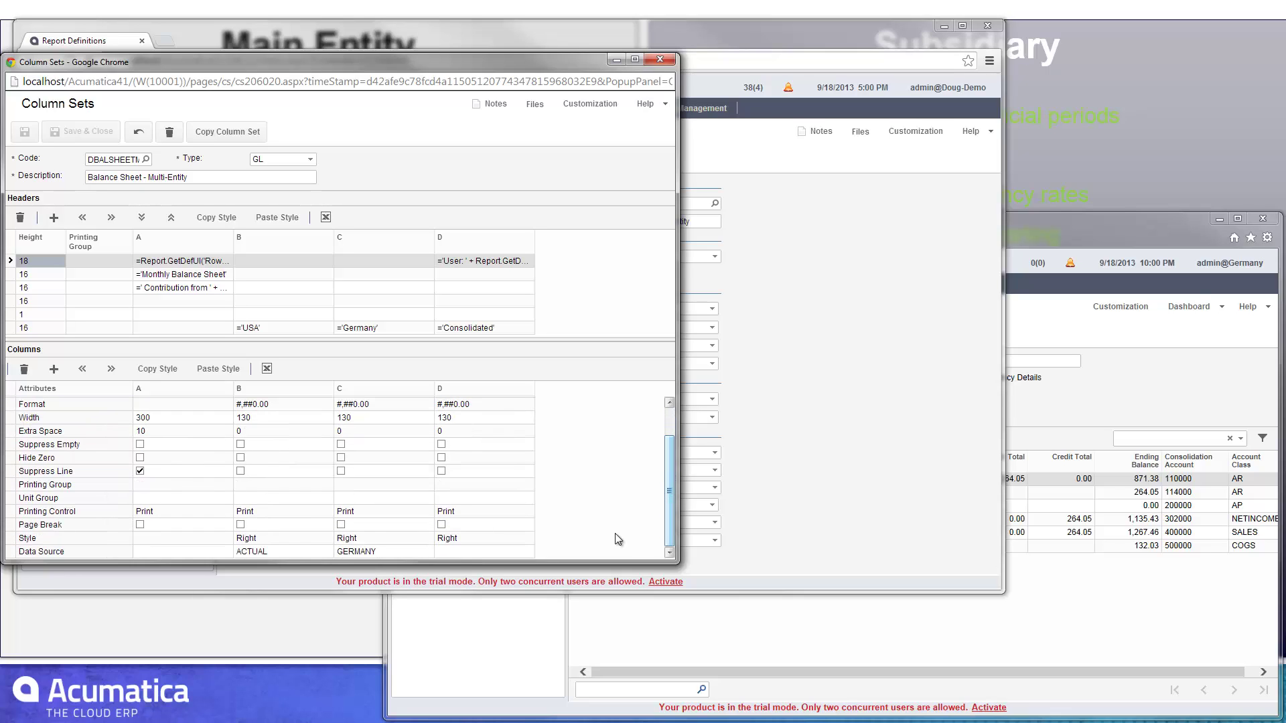
left_click(394, 551)
left_click(438, 551)
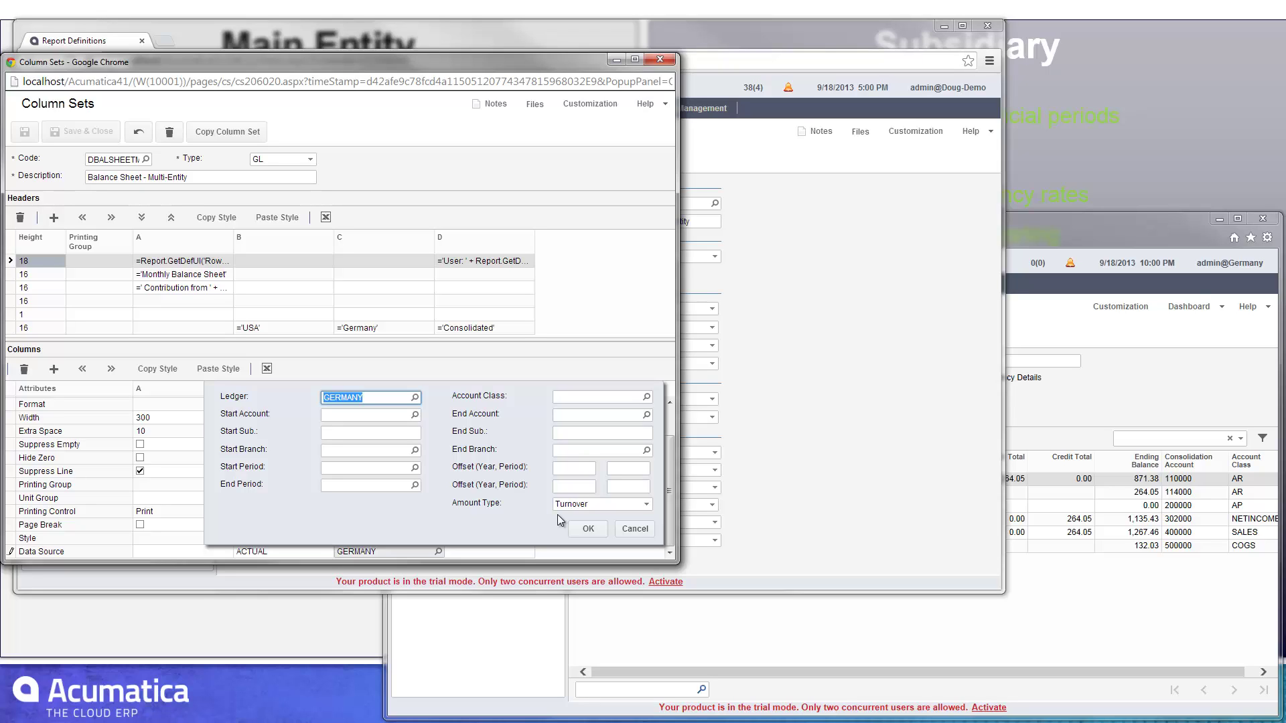
left_click(646, 506)
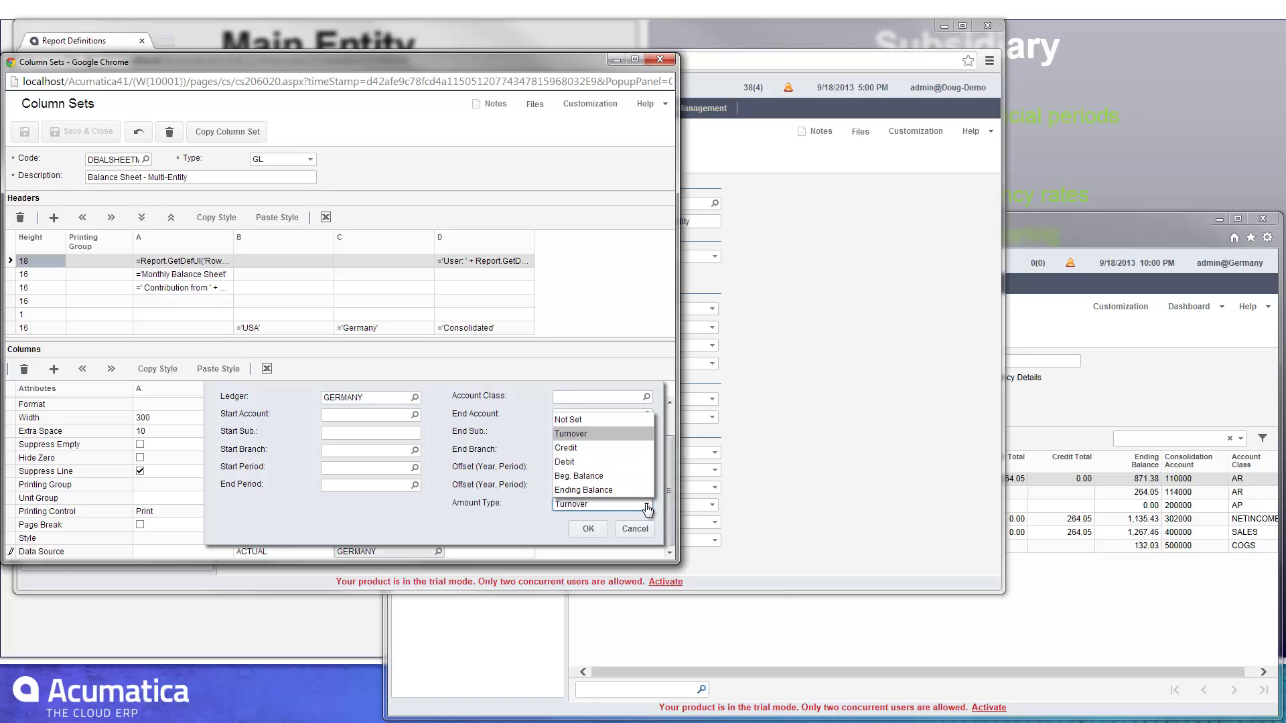
left_click(646, 506)
left_click(635, 528)
left_click(659, 62)
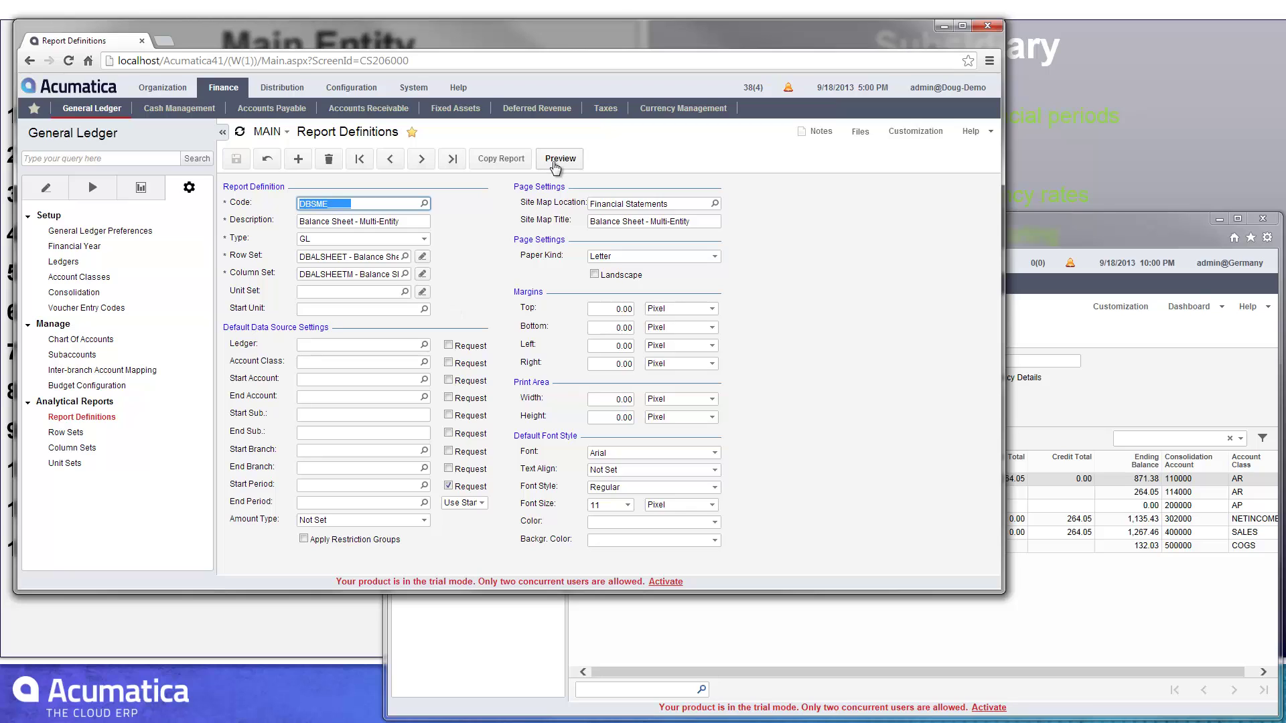
- Preview and run the DBSME multi-entity balance sheet for financial period 06-2013
left_click(559, 160)
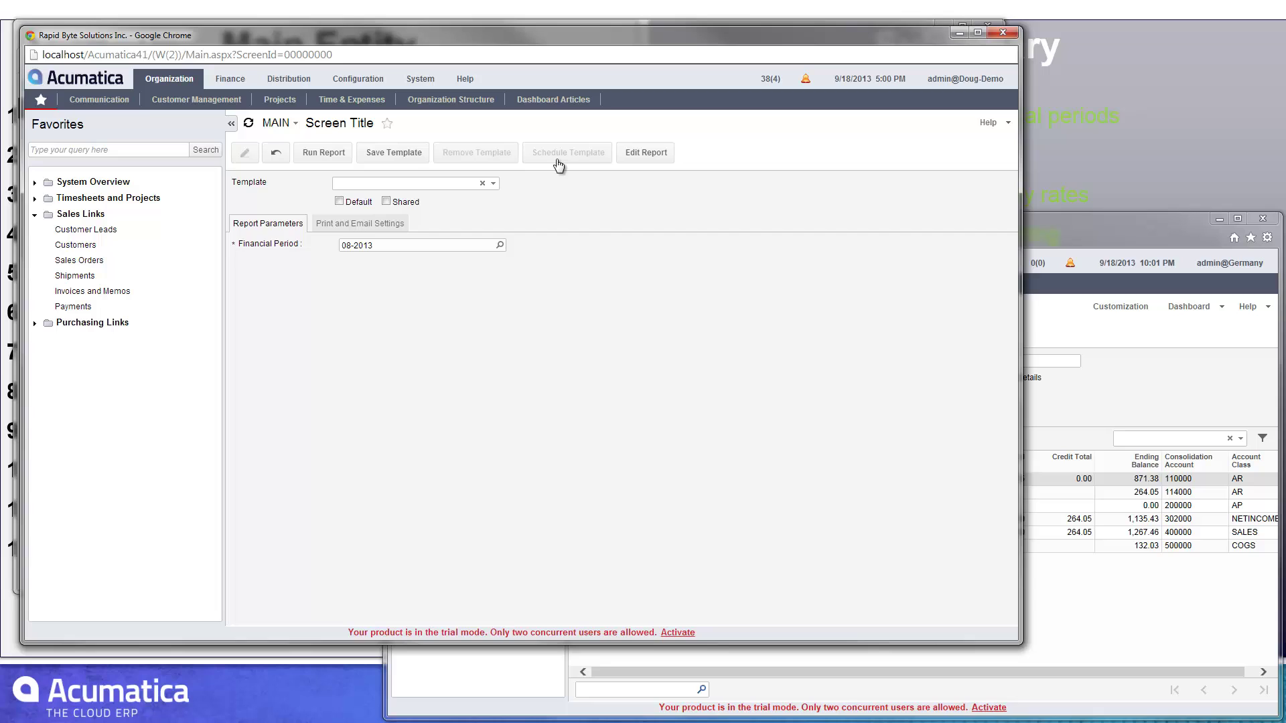
left_click(500, 246)
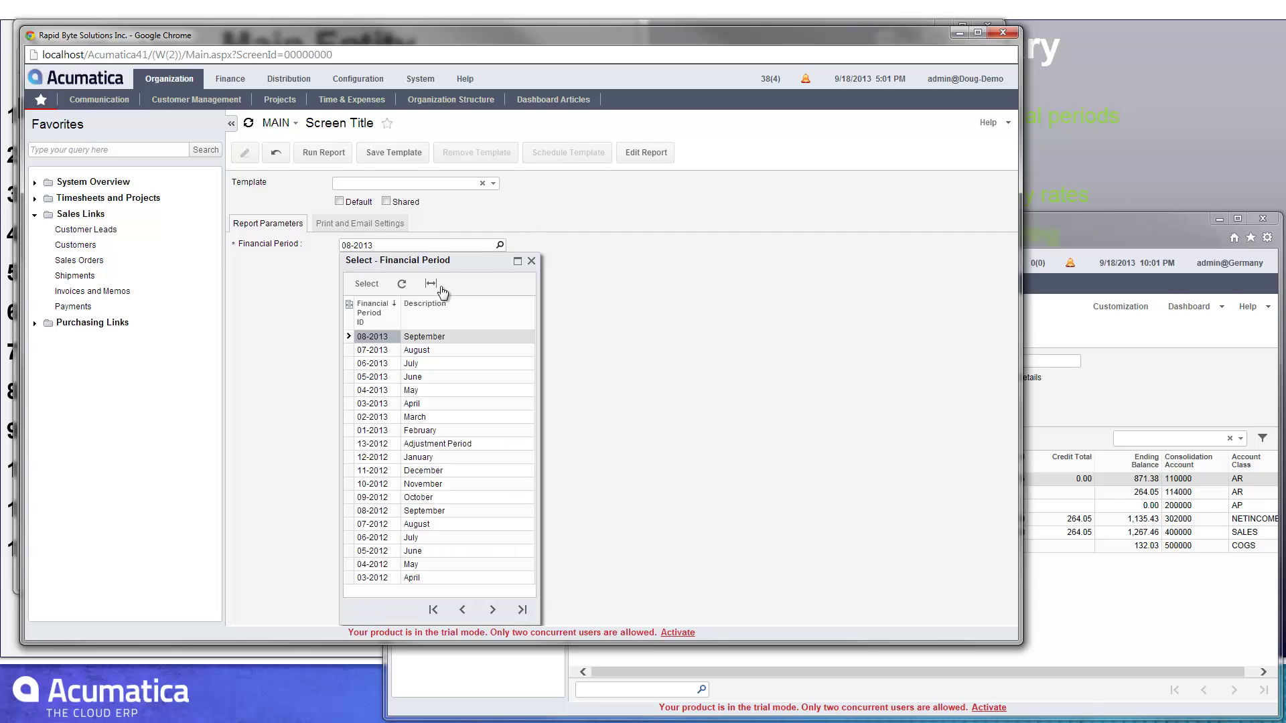
left_click(380, 367)
double_click(379, 367)
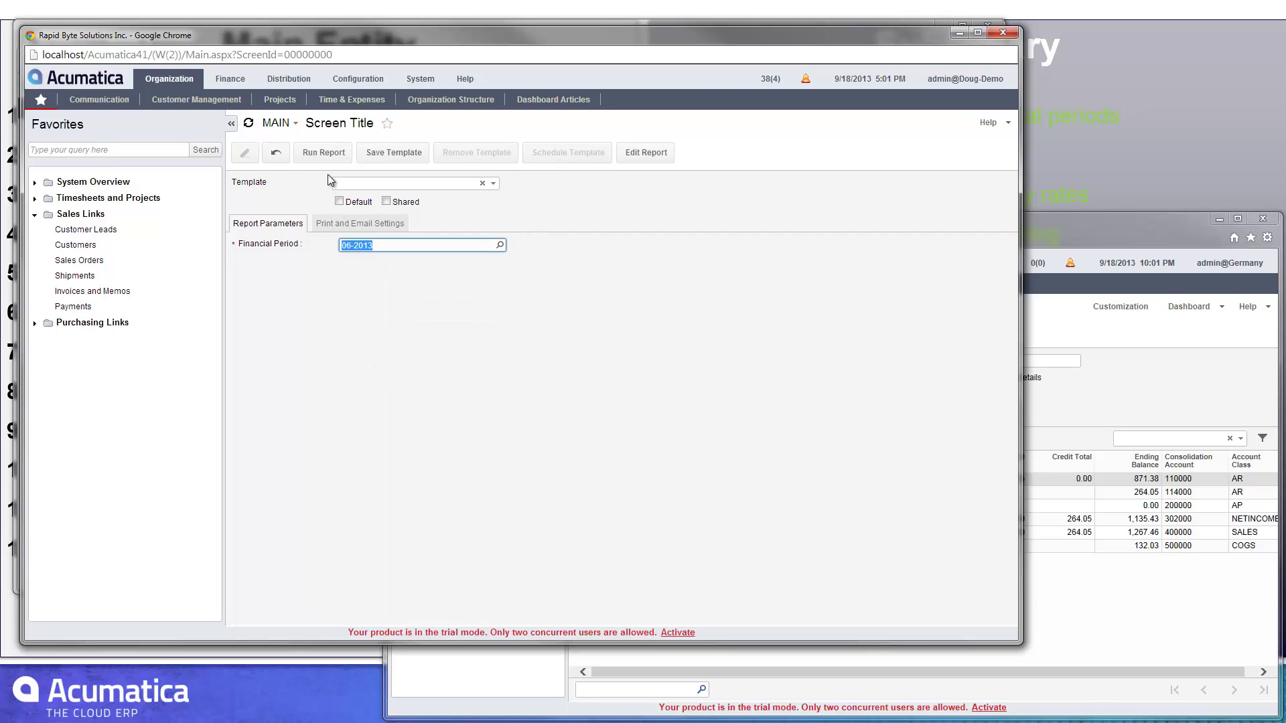
left_click(323, 153)
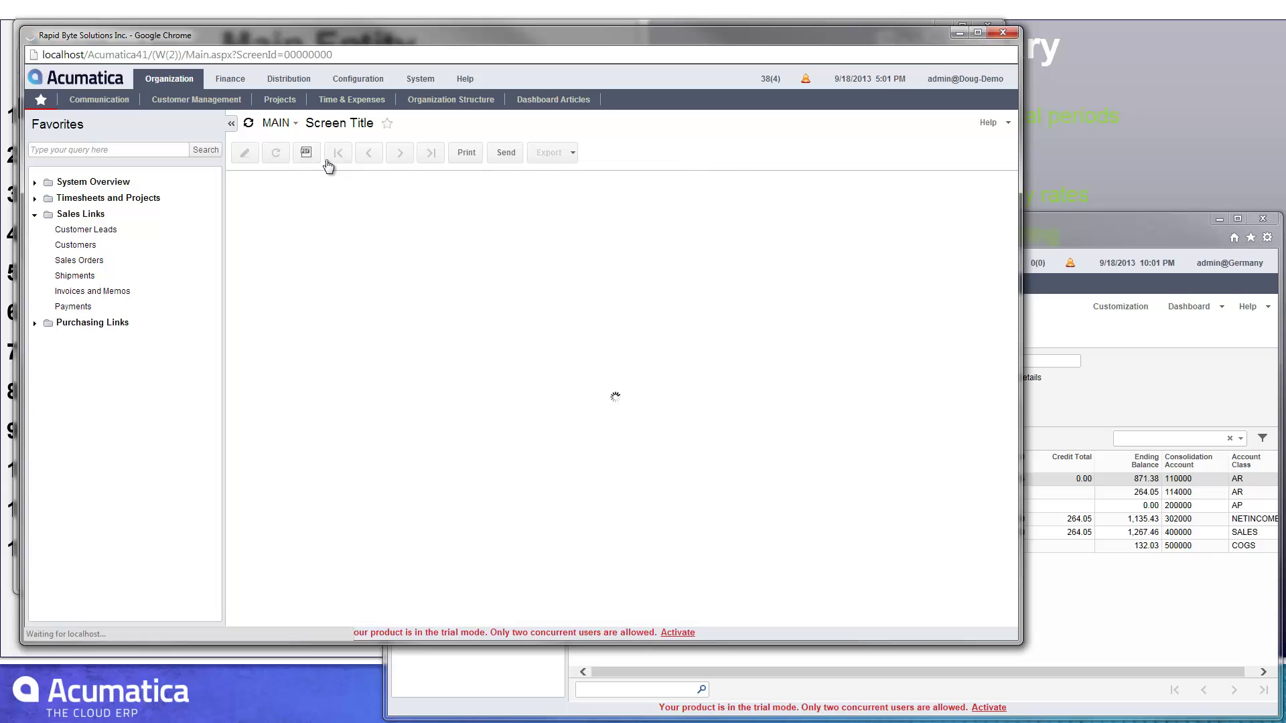